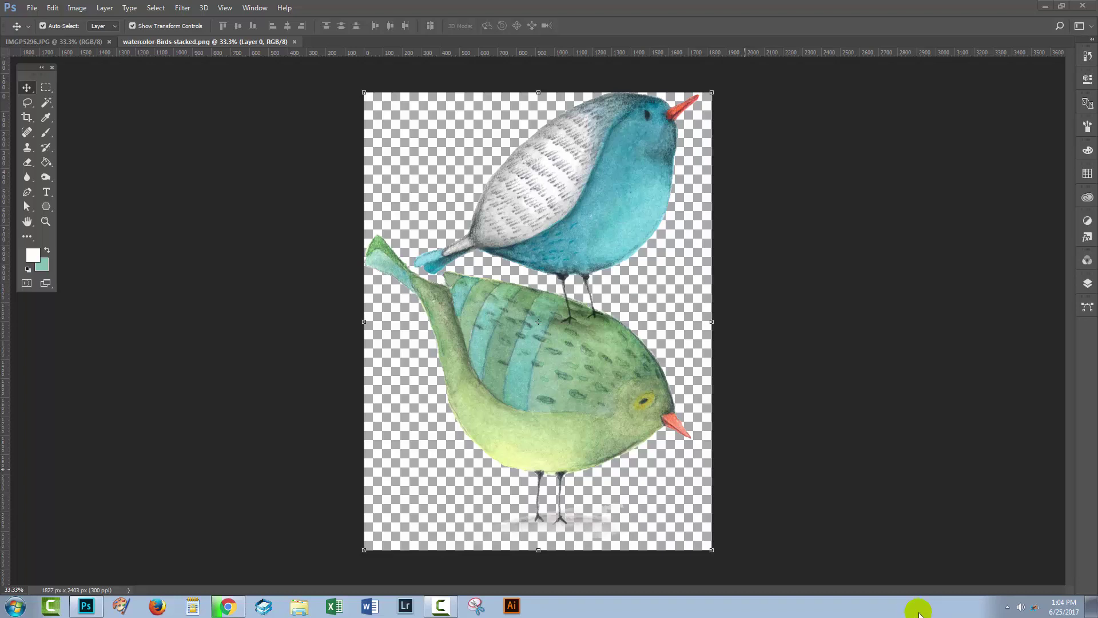
- Look over the Design Cuts brush and texture pages, then bring the IMGP5296.JPG flower photo forward
click(227, 607)
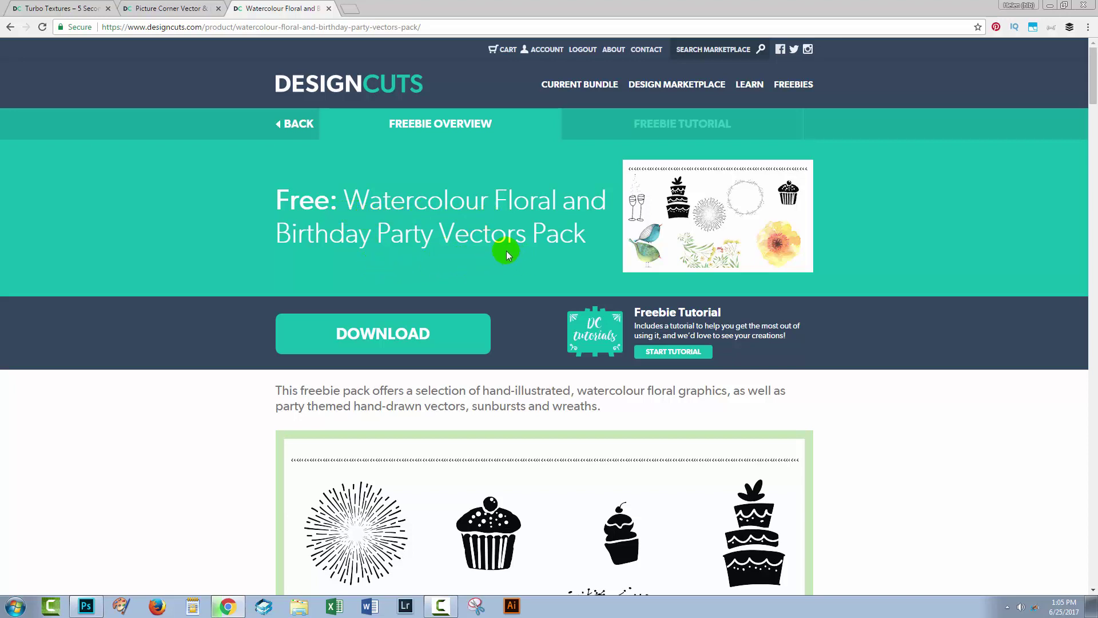
click(179, 9)
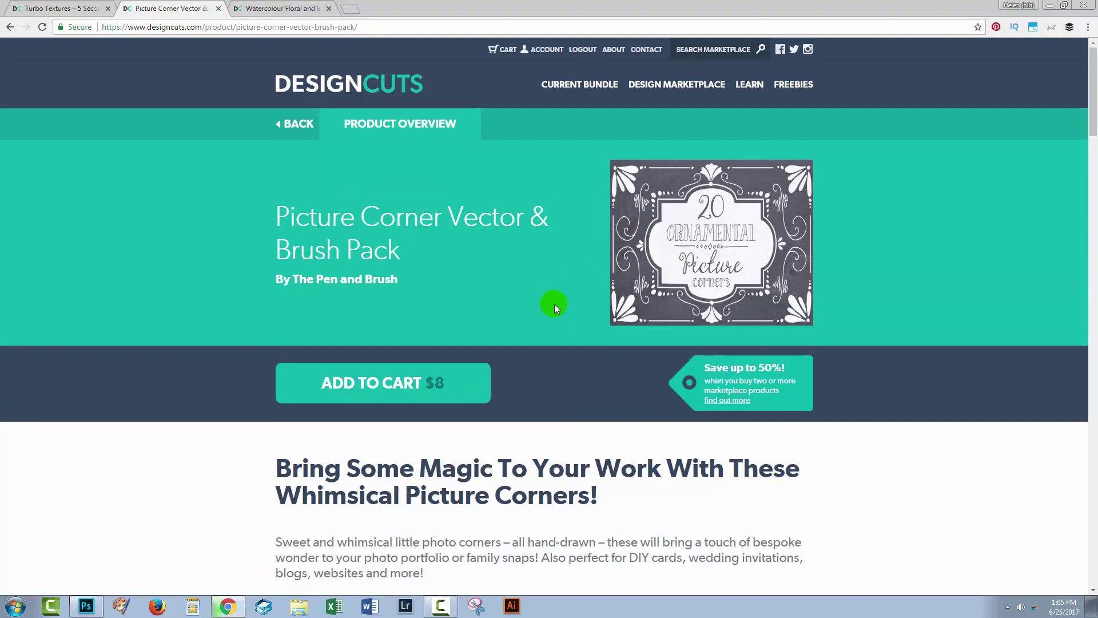
click(54, 8)
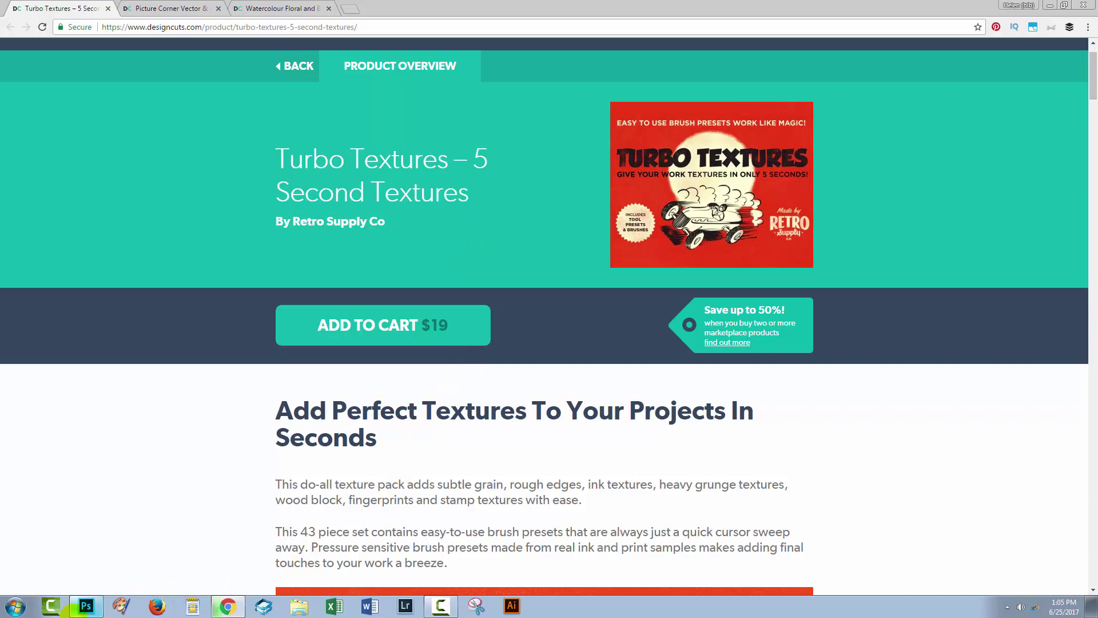
click(86, 605)
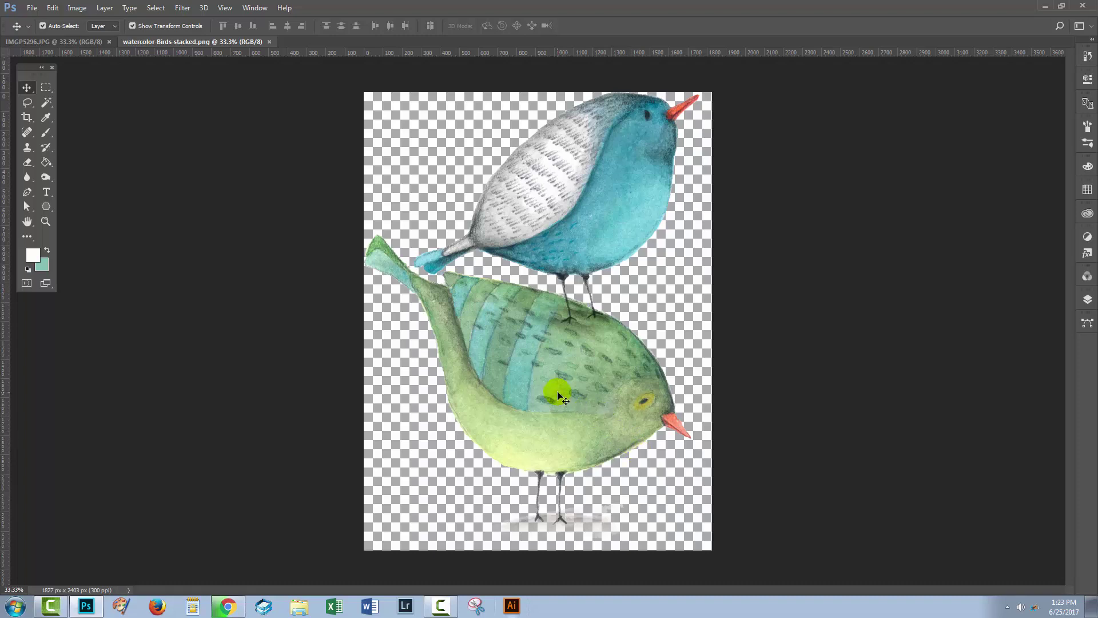
click(53, 40)
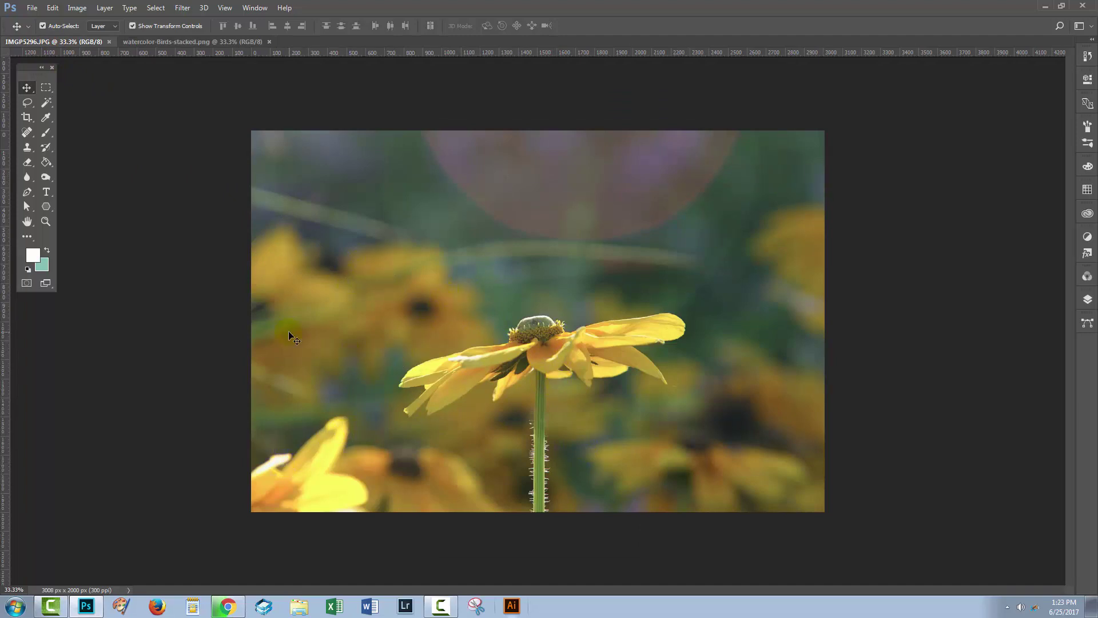
- Choose the Brush tool, browse the brush preset sets, and shrink the corner-flourish brush to 190 px
click(45, 136)
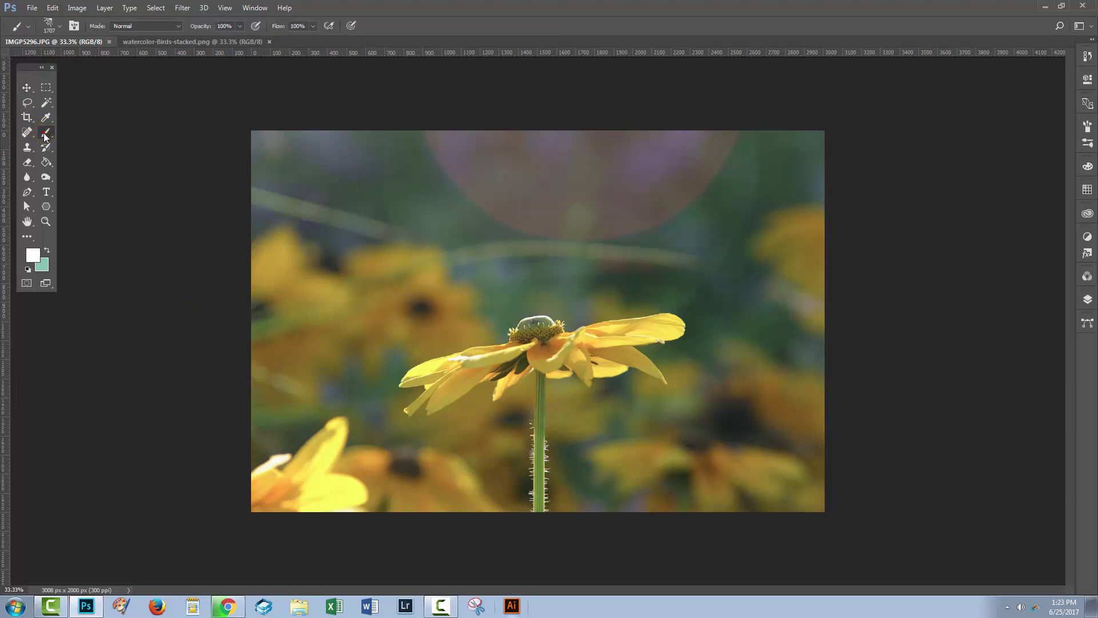
click(59, 26)
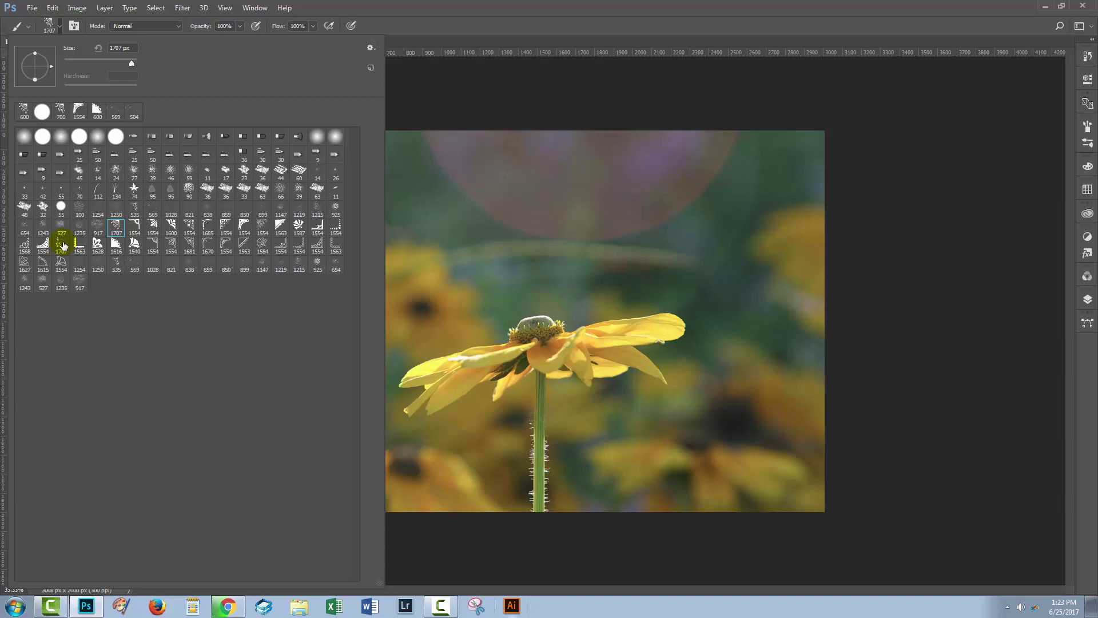
click(371, 48)
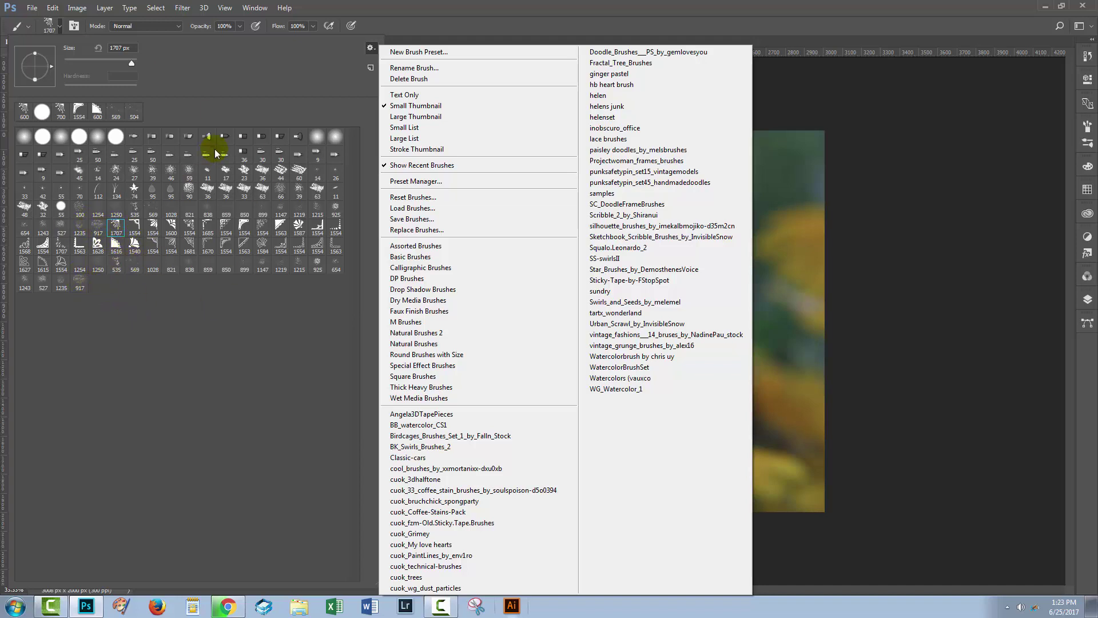
click(396, 21)
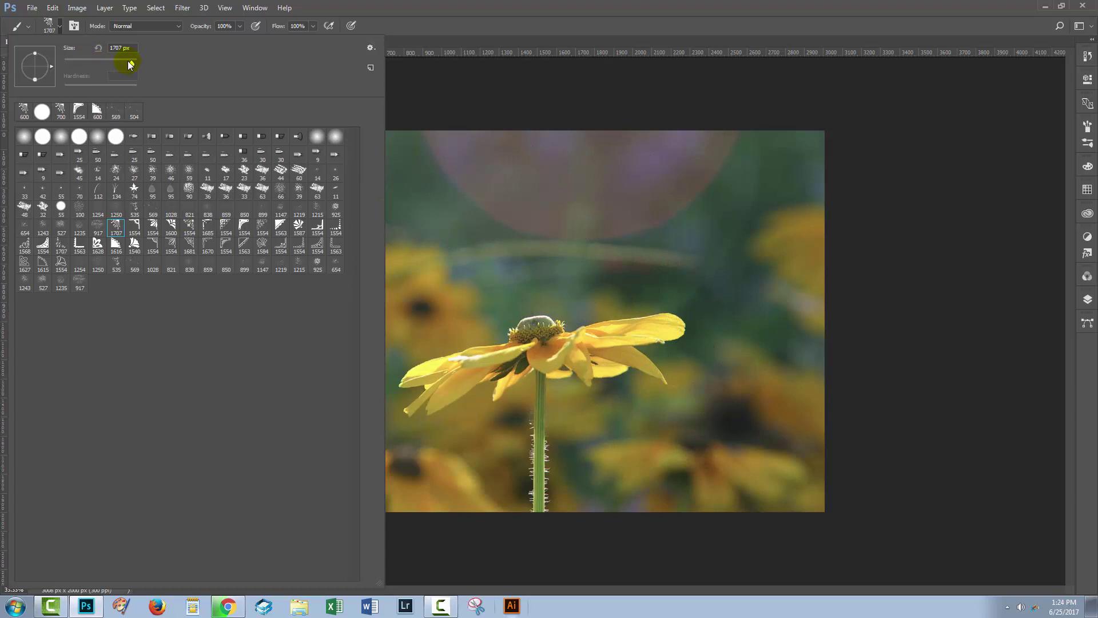
drag(129, 61, 111, 61)
drag(114, 64, 117, 63)
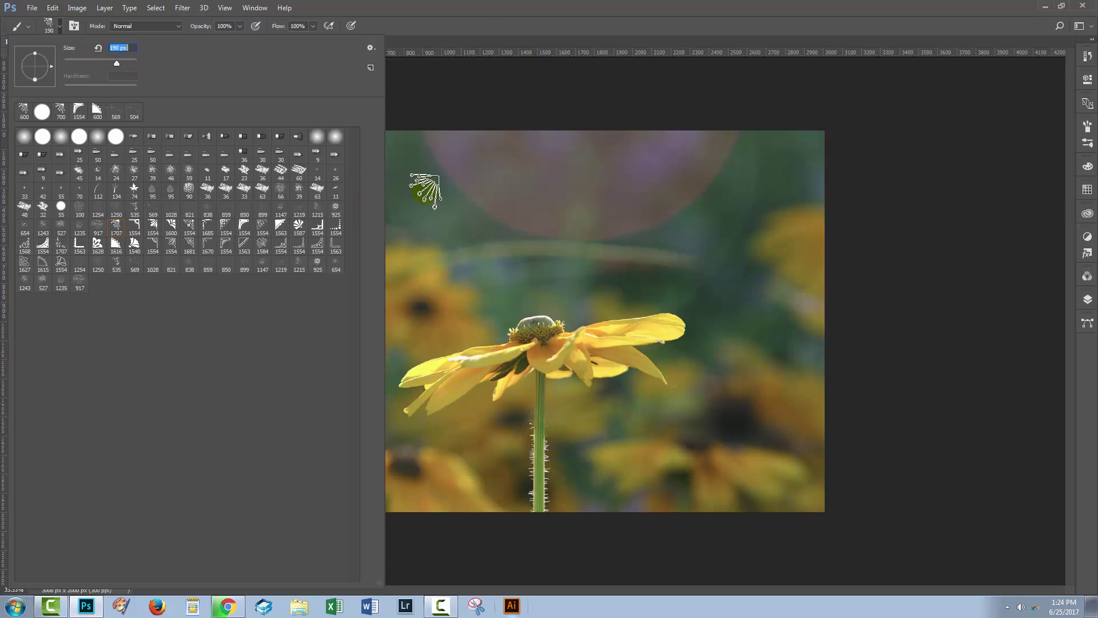
- Close the preset picker and resize the corner-flourish brush from 190 px to 700 px
click(421, 20)
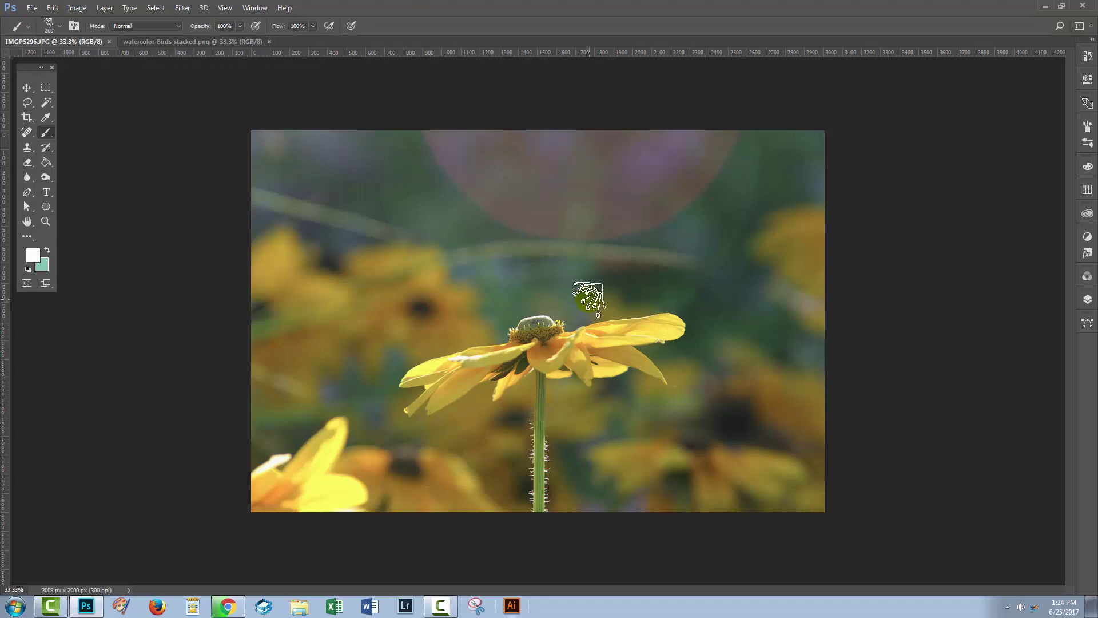
key(bracketright)
key(bracketright)
key(bracketright)
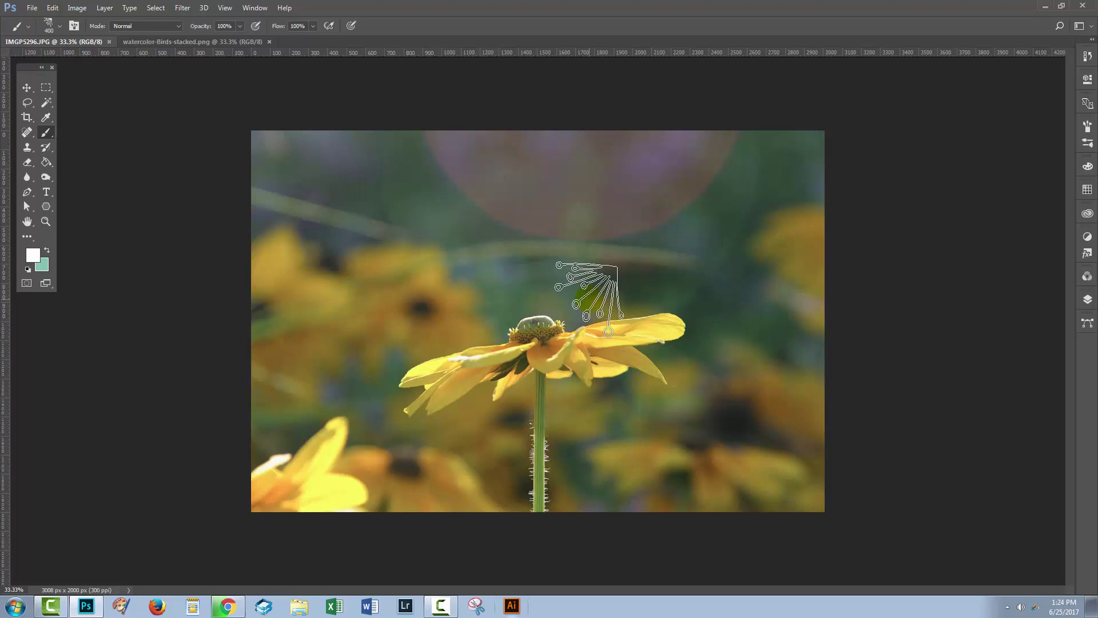
key(bracketright)
key(bracketright)
key(bracketright)
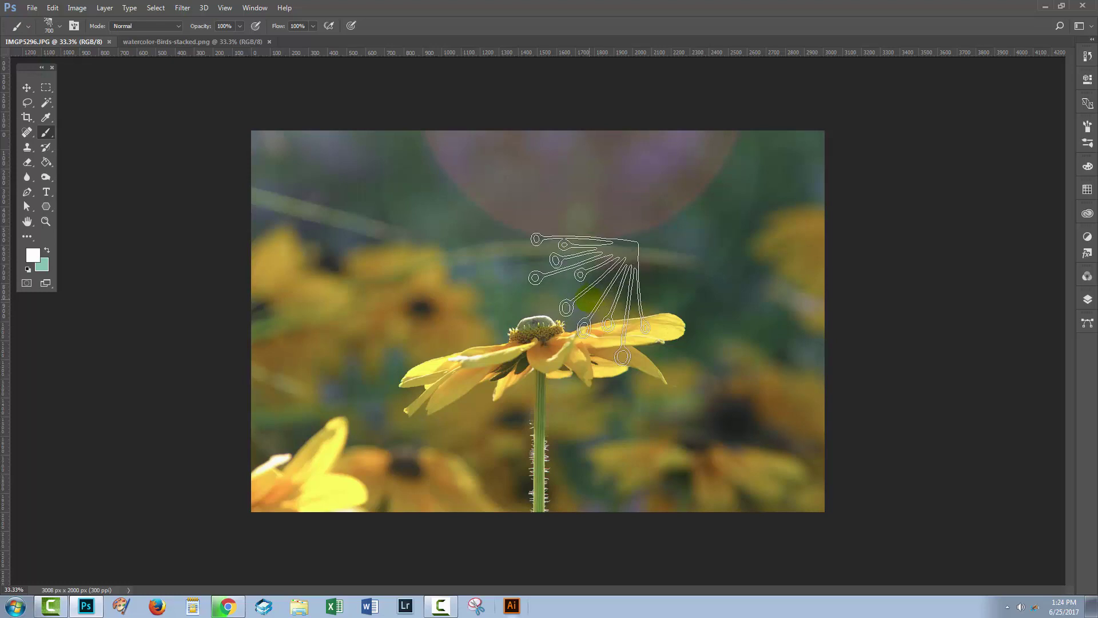
key(bracketleft)
key(bracketleft)
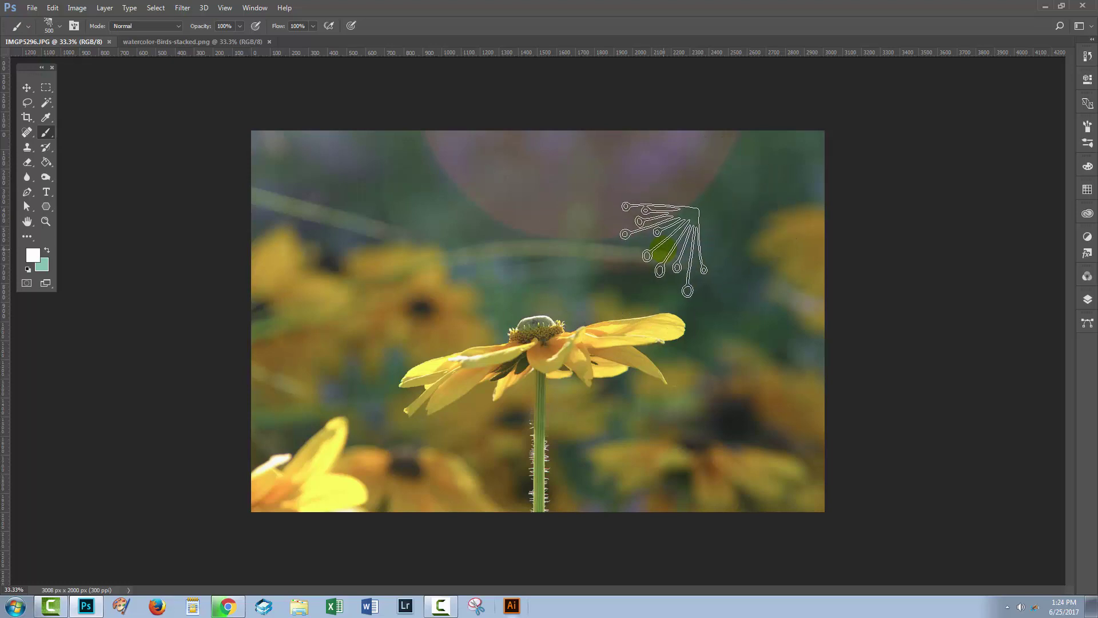
key(bracketright)
key(bracketright)
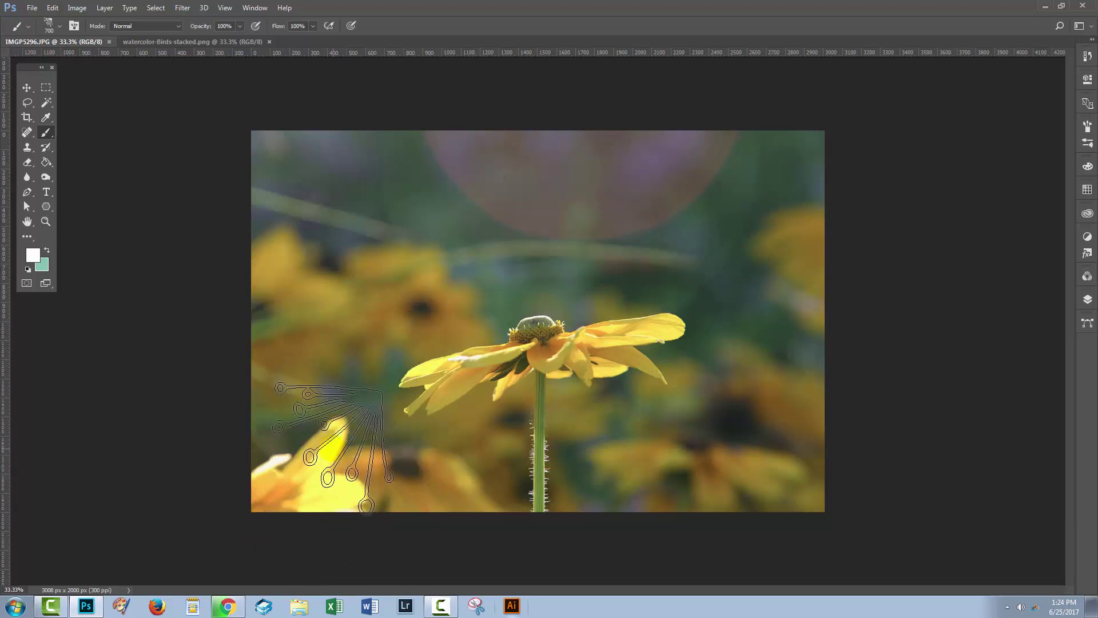
- Test and undo a stroke, widen the corner brush's spacing, rotate its tip to 180°, then show Layers
click(1087, 127)
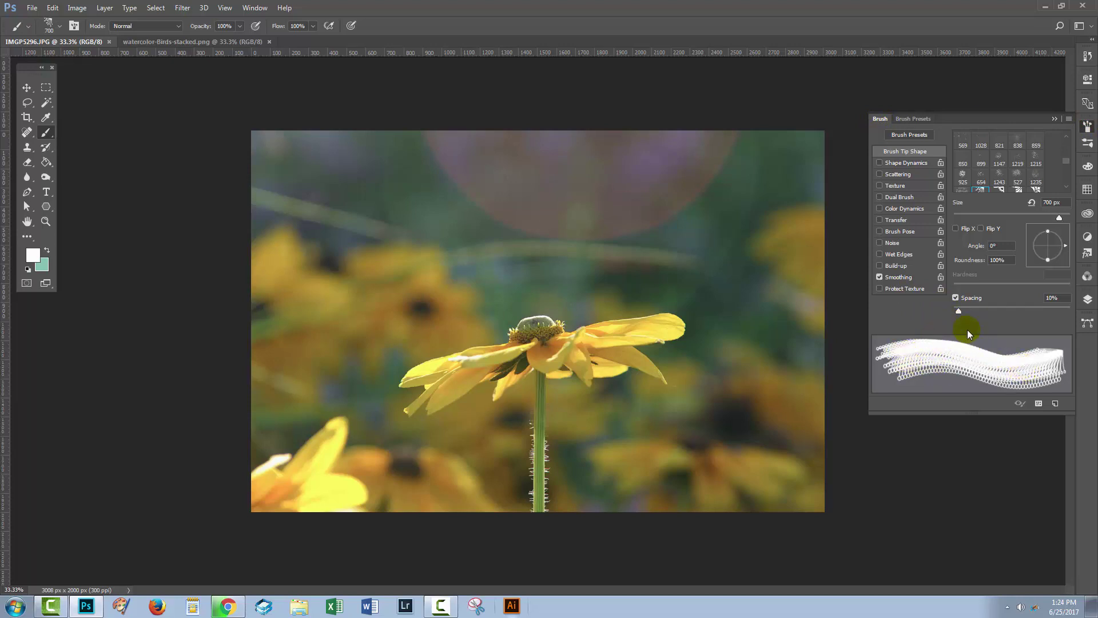
mouse_move(411, 372)
mouse_down()
mouse_move(526, 295)
mouse_move(668, 305)
mouse_up()
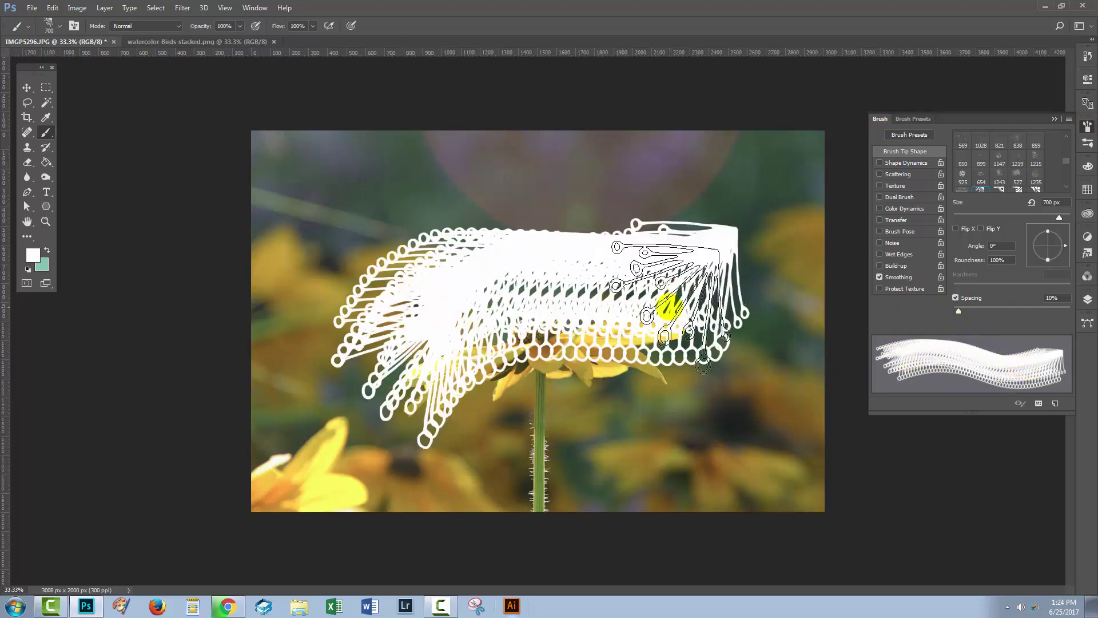
key(ctrl+z)
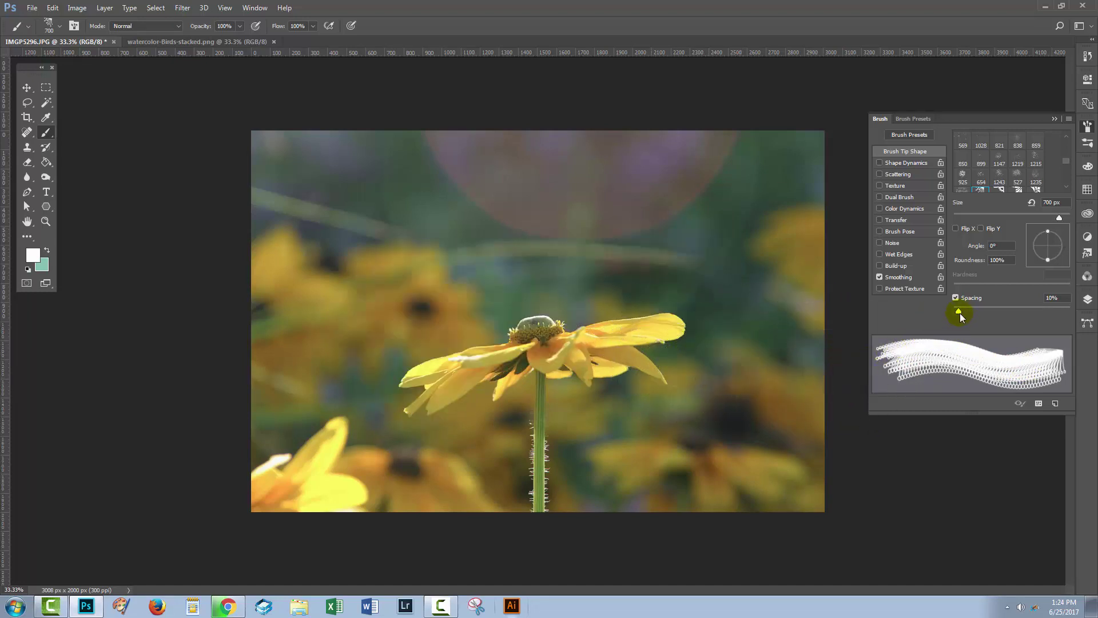
drag(959, 313, 1020, 313)
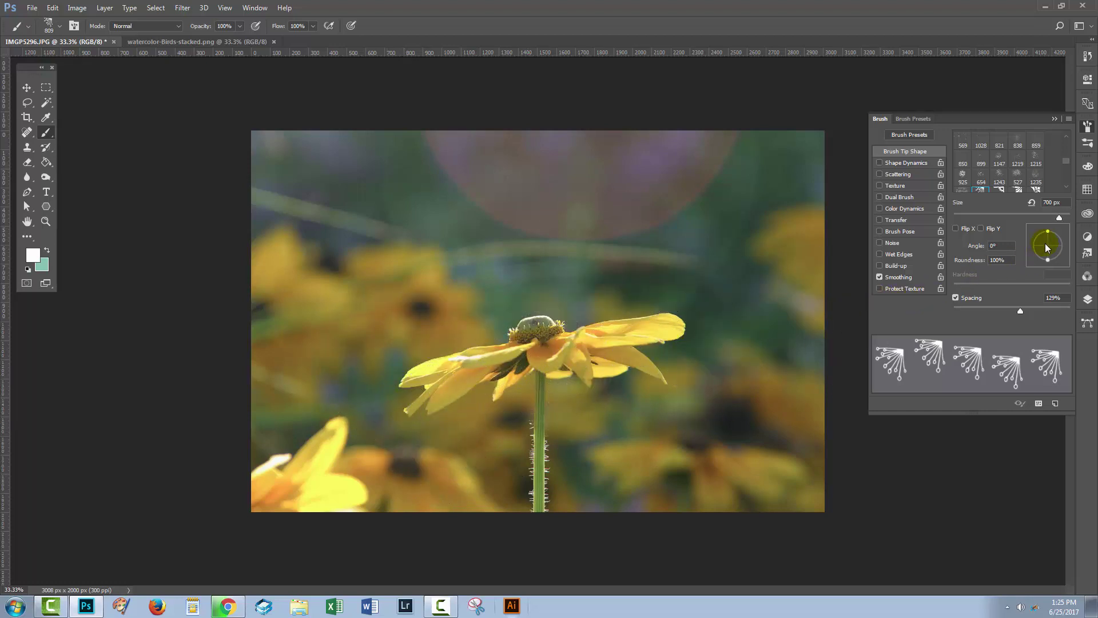
mouse_move(1047, 247)
mouse_down()
mouse_move(1038, 236)
mouse_move(1033, 247)
mouse_move(992, 245)
mouse_up()
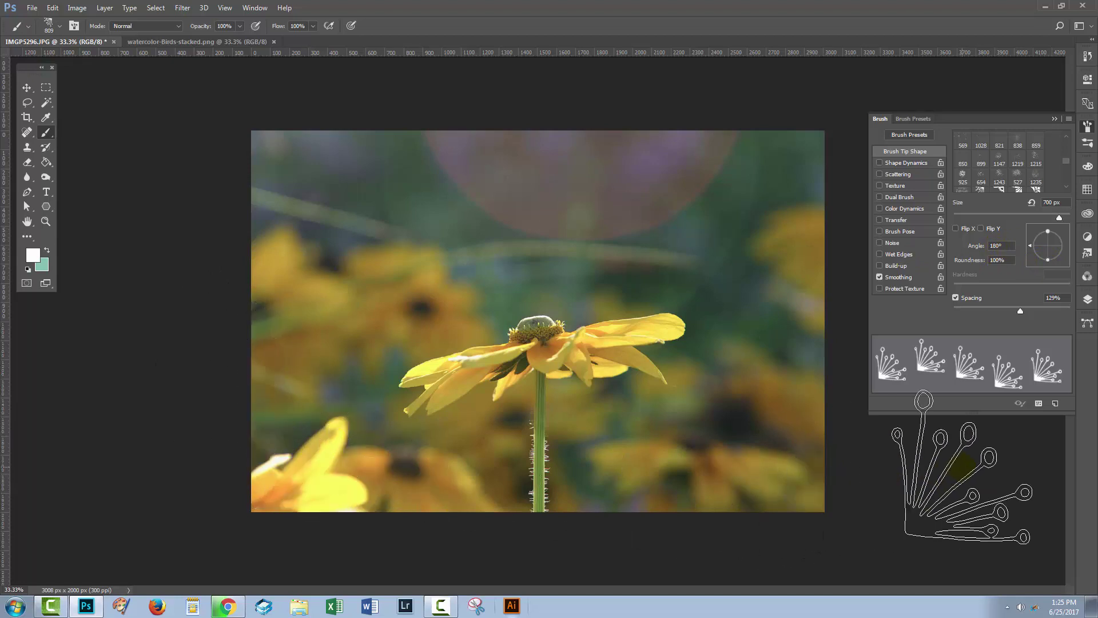
click(1086, 302)
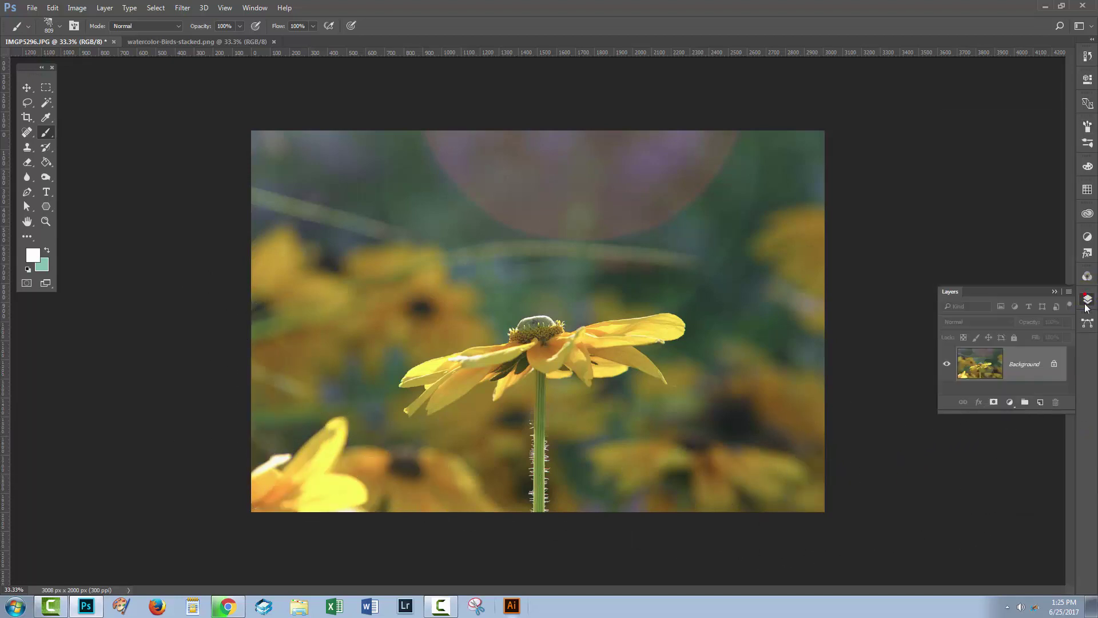
- Add Layer 1 and stamp a 1000 px white corner flourish in the photo's lower-left corner
click(1040, 404)
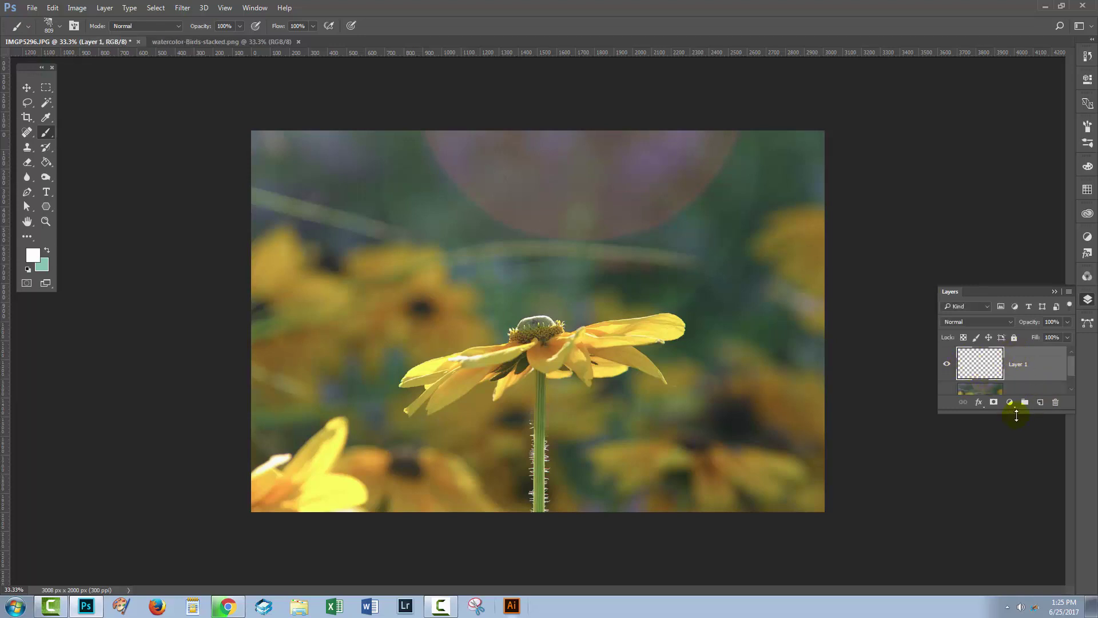
drag(1017, 416, 1016, 503)
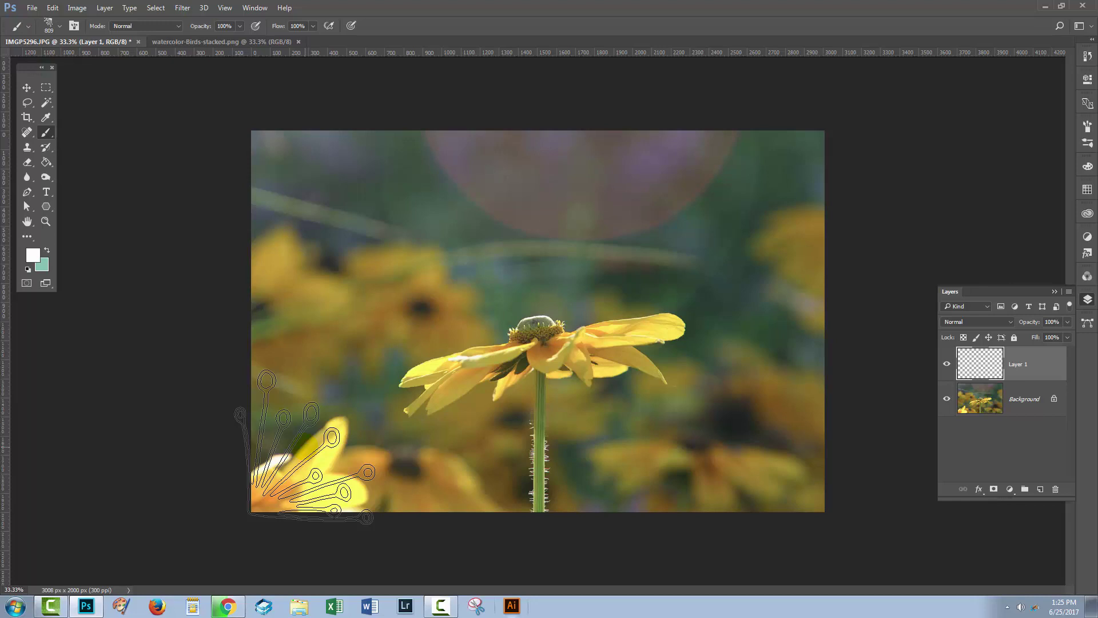
click(304, 446)
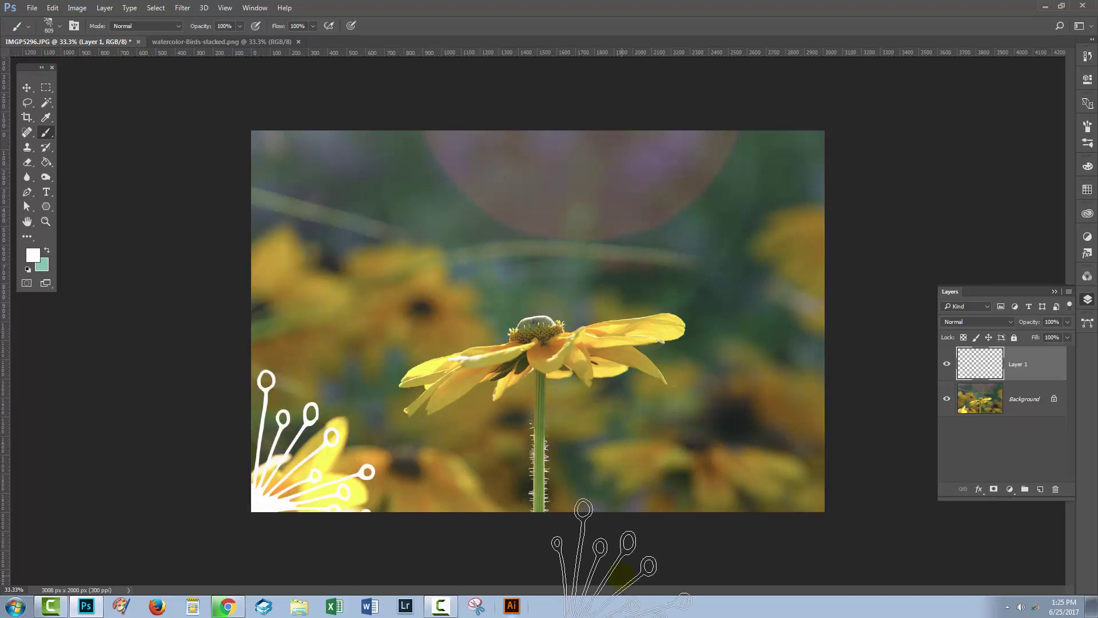
key(ctrl+z)
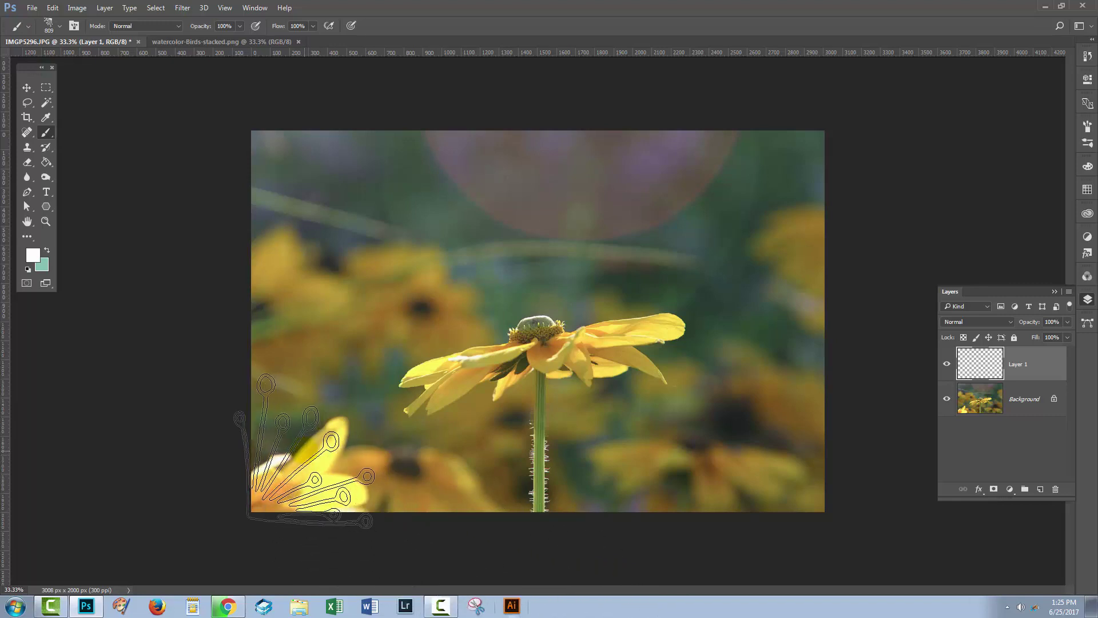
key(bracketright)
key(bracketright)
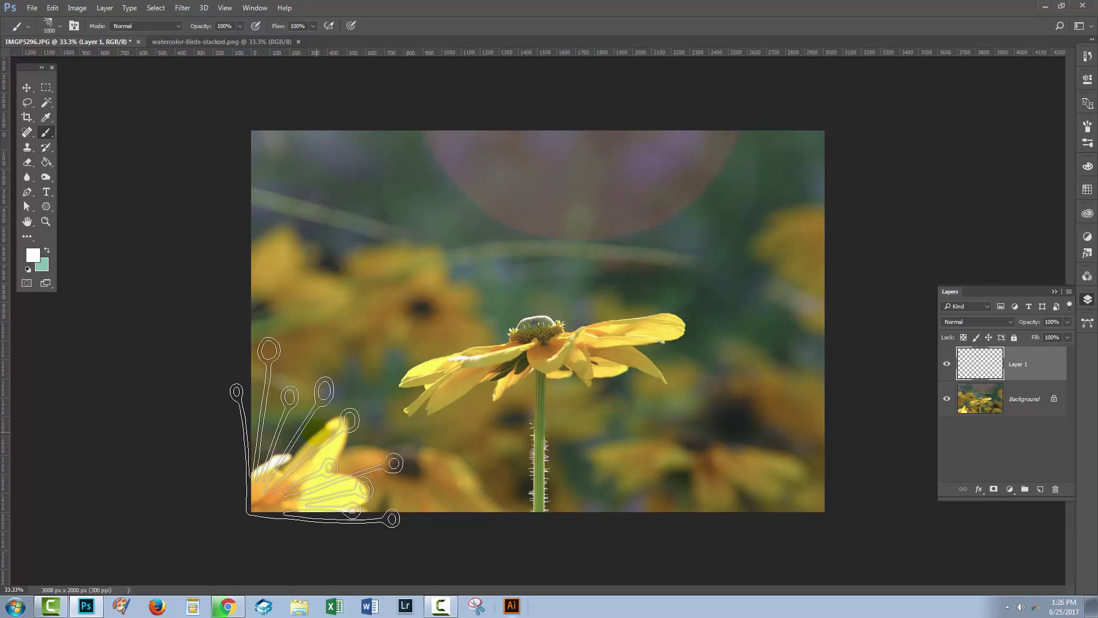
click(314, 431)
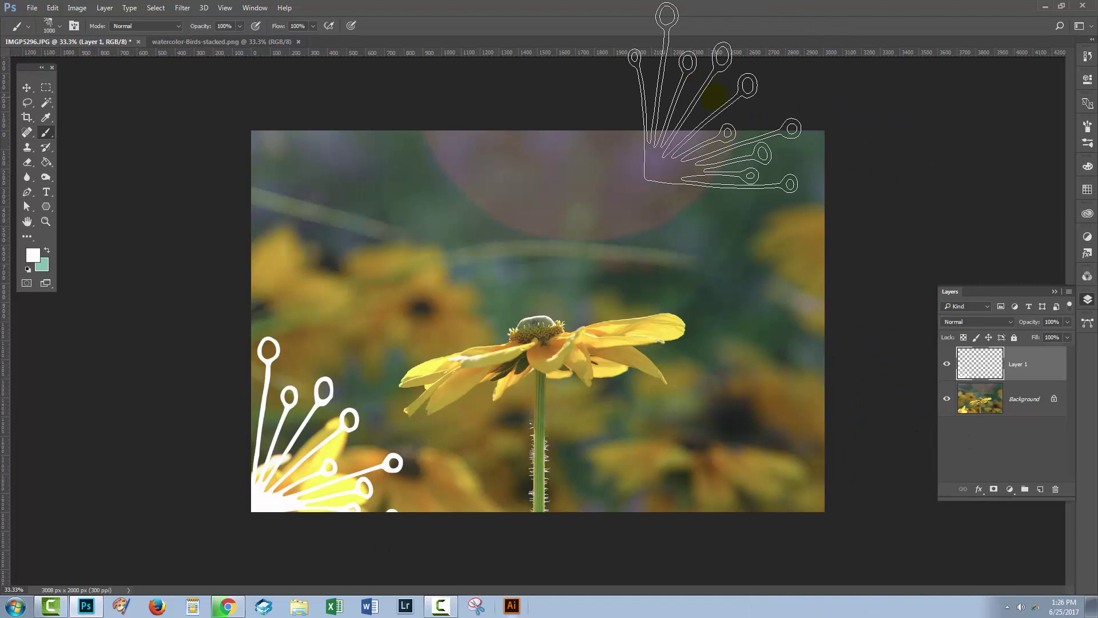
- Select the 1616 px ornamental corner brush and shrink it to 900 px
click(58, 26)
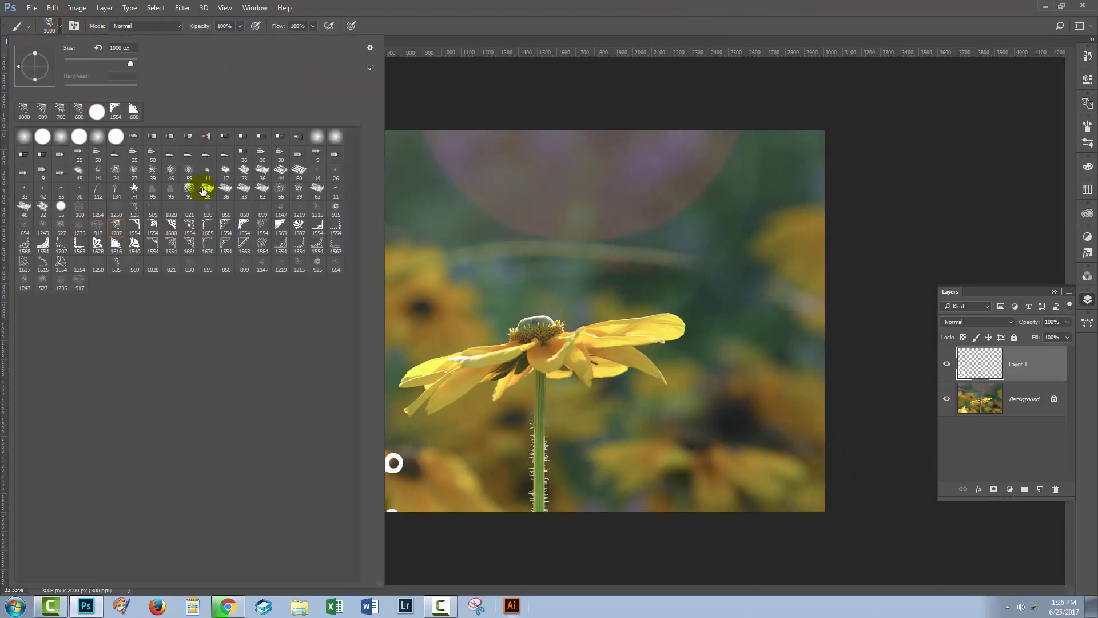
click(116, 246)
click(509, 23)
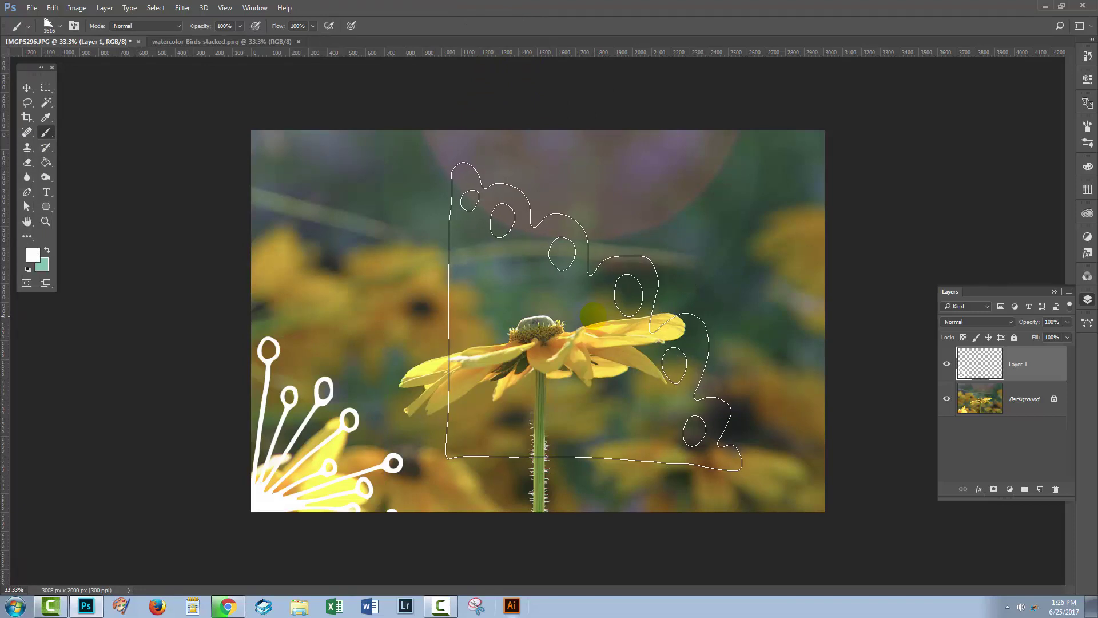
key(bracketleft)
key(bracketleft)
key(bracketleft)
key(bracketleft)
key(bracketleft)
key(bracketleft)
key(bracketleft)
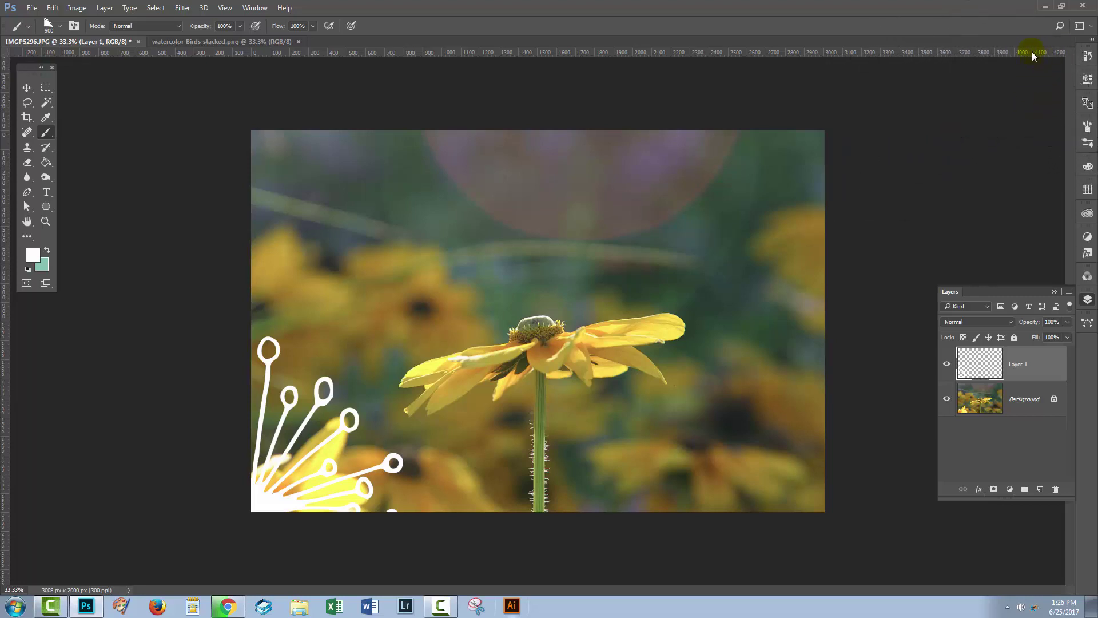
- Set spacing to 133%, rotate the tip, size it to 700 px, and stamp the top-right corner
click(1088, 125)
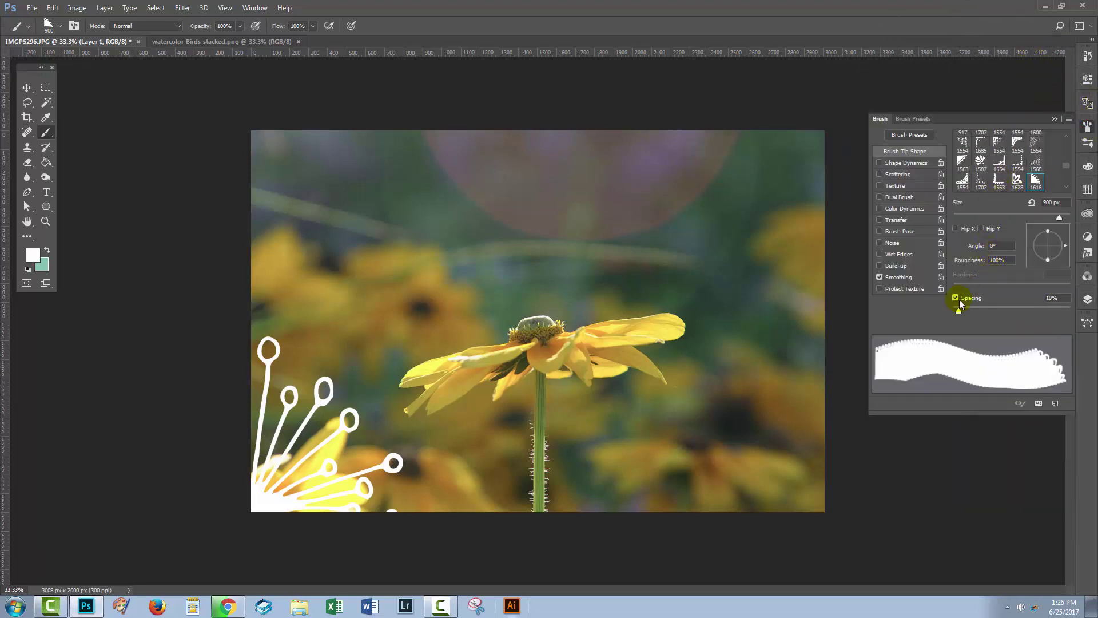
drag(959, 311, 1021, 311)
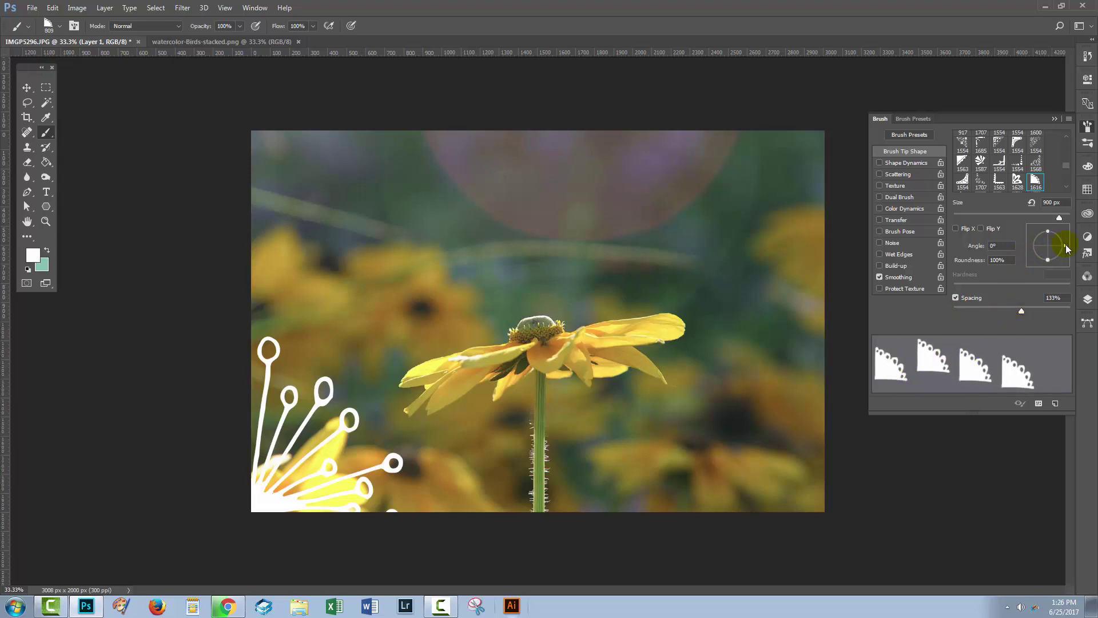
mouse_move(1066, 248)
mouse_down()
mouse_move(1048, 228)
mouse_move(1024, 233)
mouse_move(1015, 255)
mouse_up()
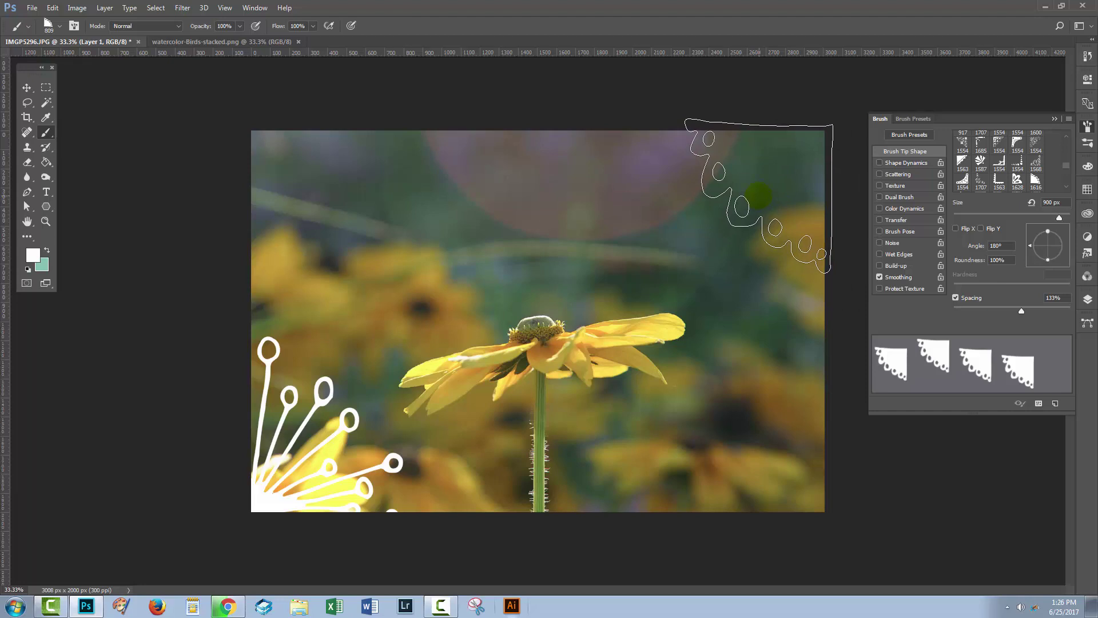
key(bracketright)
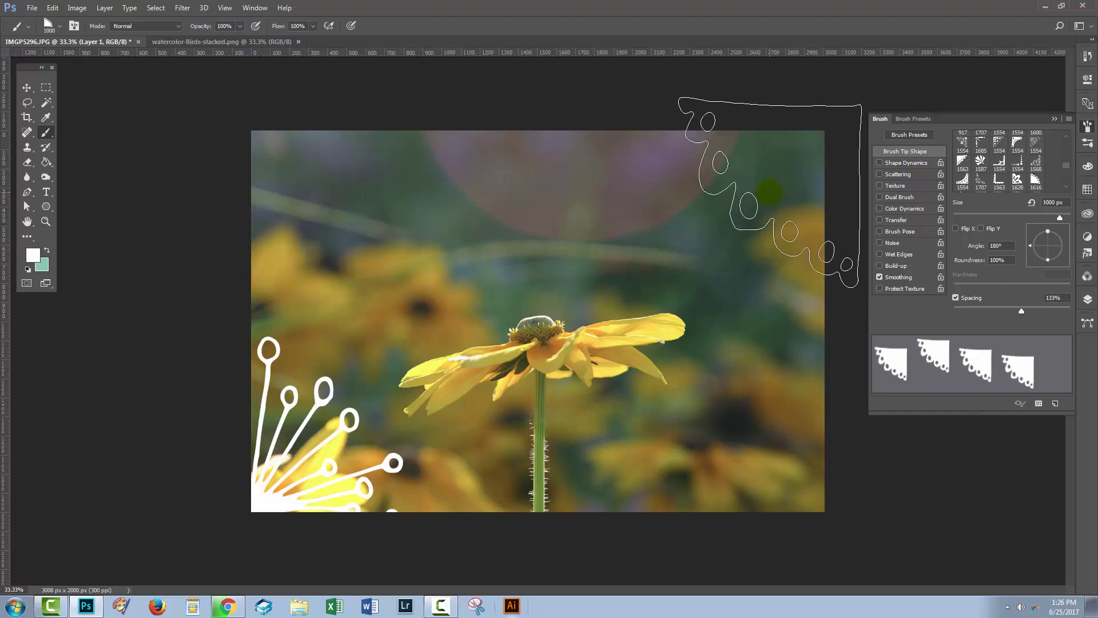
key(bracketleft)
key(bracketleft)
key(bracketleft)
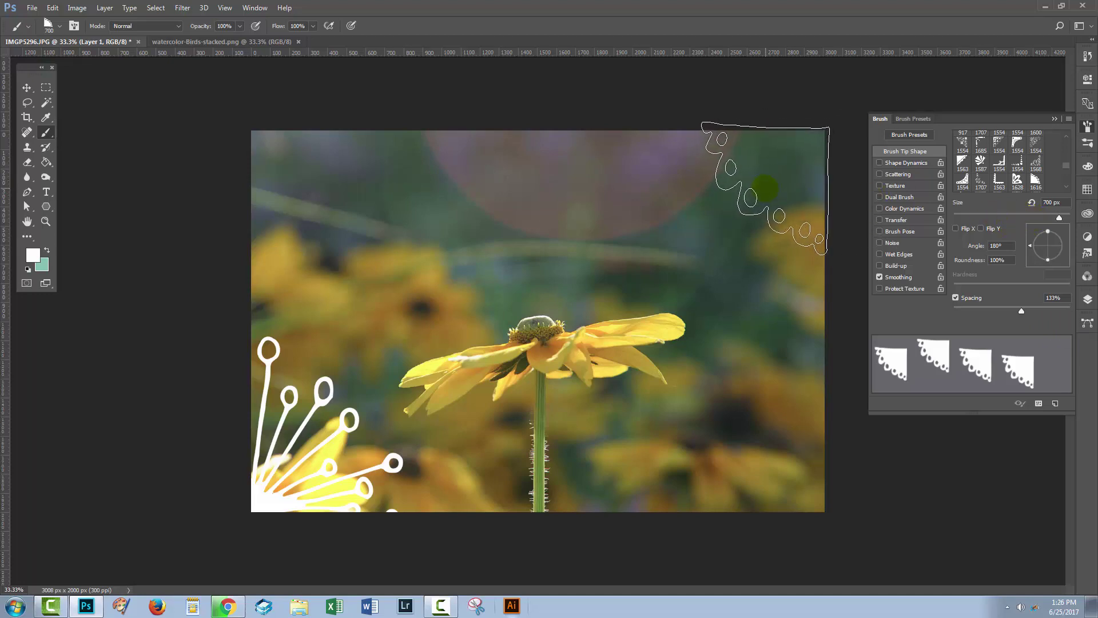
click(765, 188)
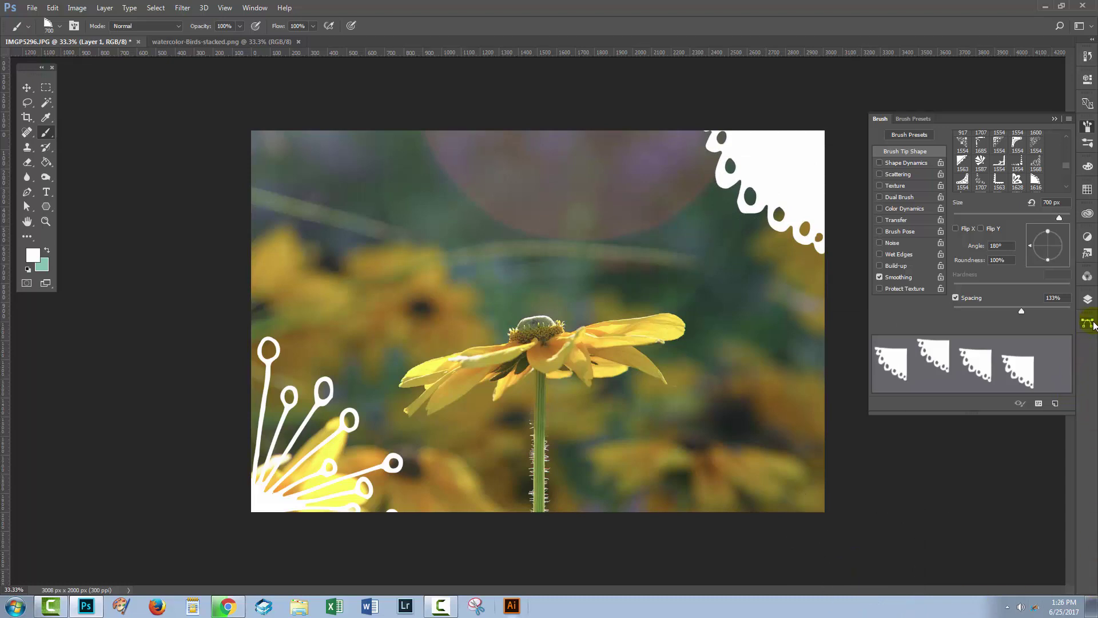
click(1087, 302)
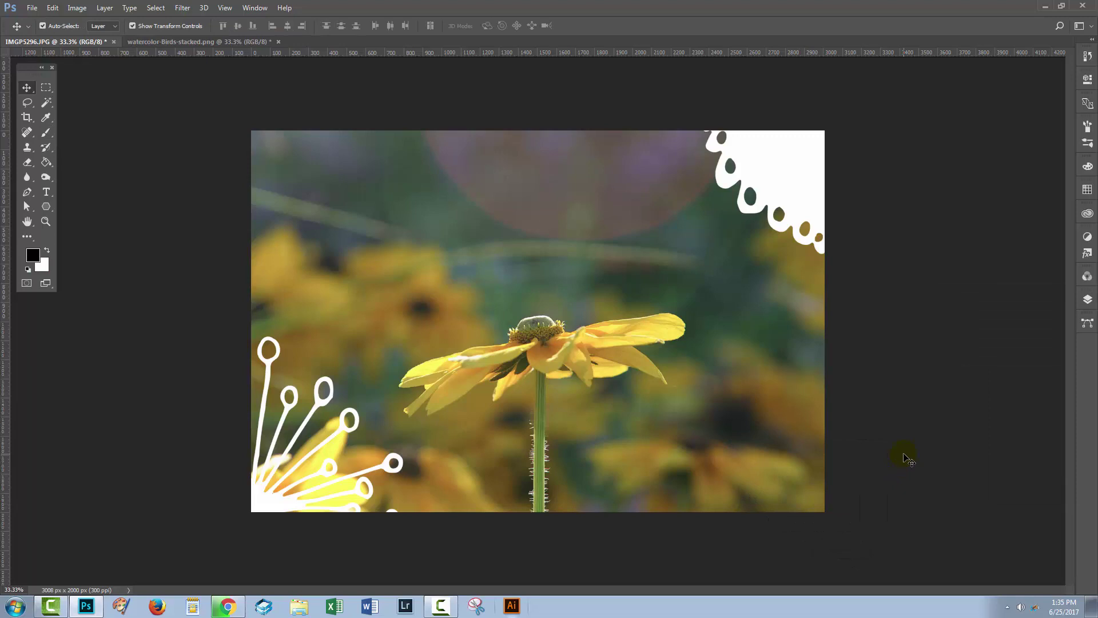
- In the birds document, add Layer 1 beneath the birds and fill it with teal sampled from a bird
click(166, 43)
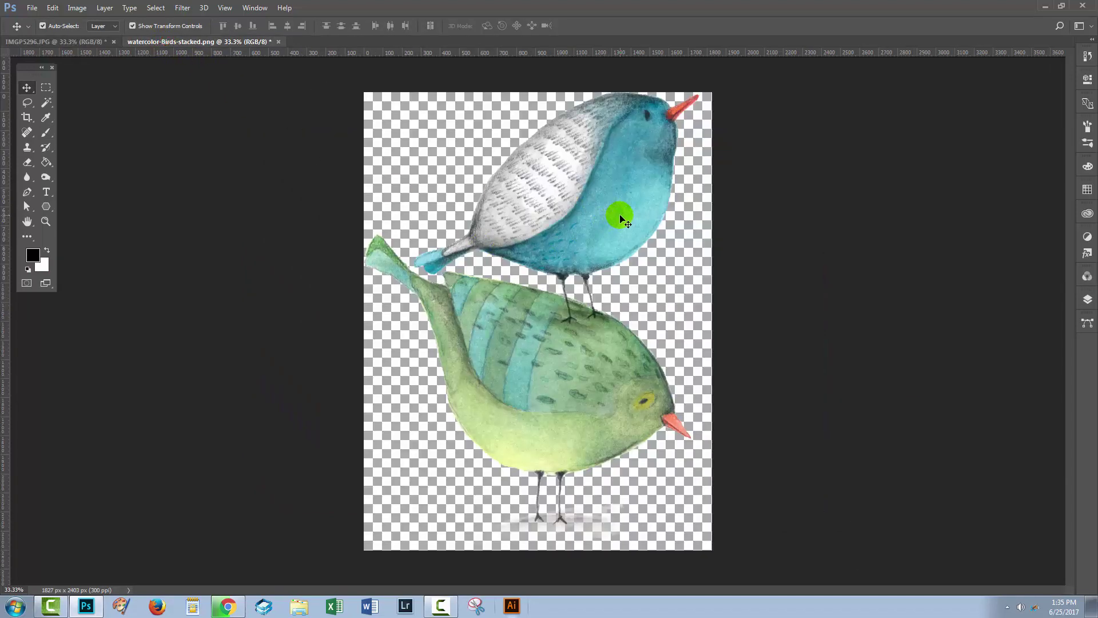
click(1087, 300)
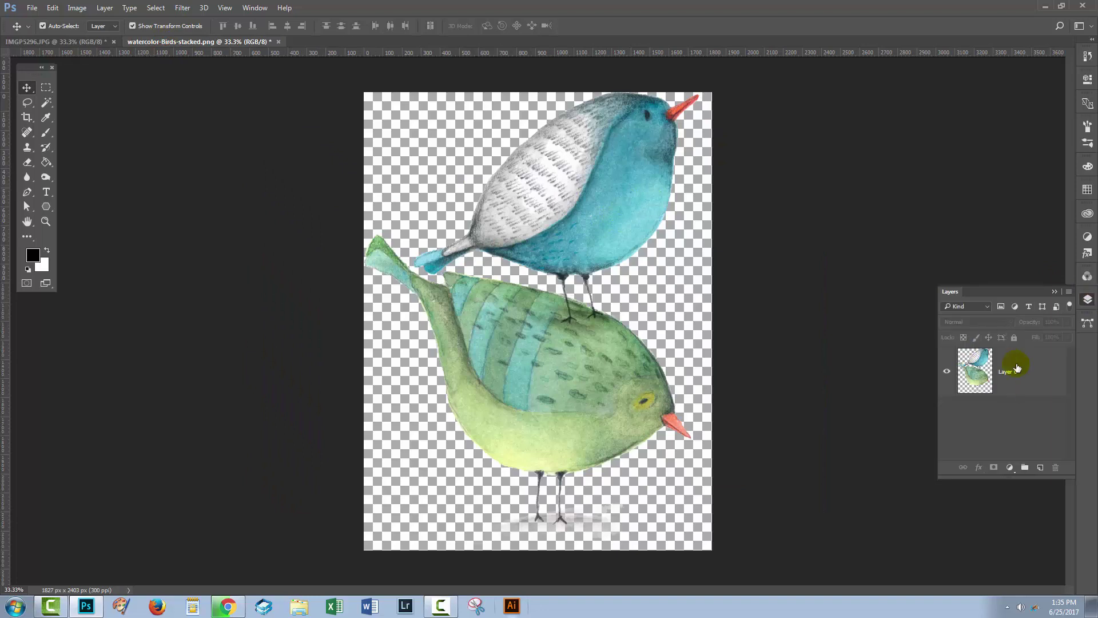
drag(951, 286, 804, 162)
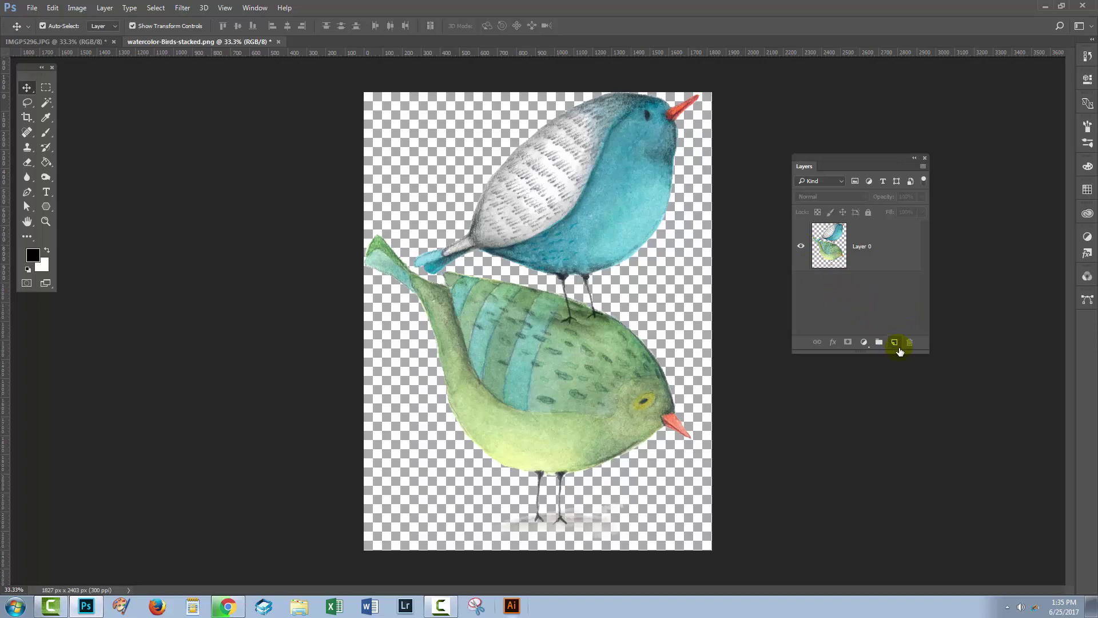
key(ctrl)
ctrl+click(894, 343)
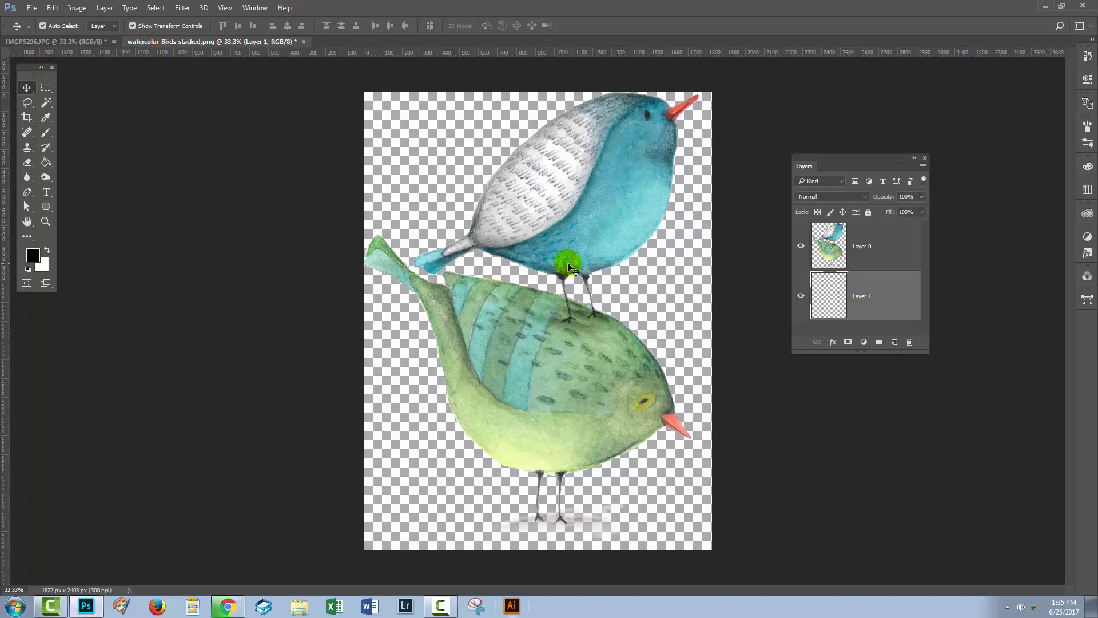
click(46, 118)
drag(503, 364, 528, 359)
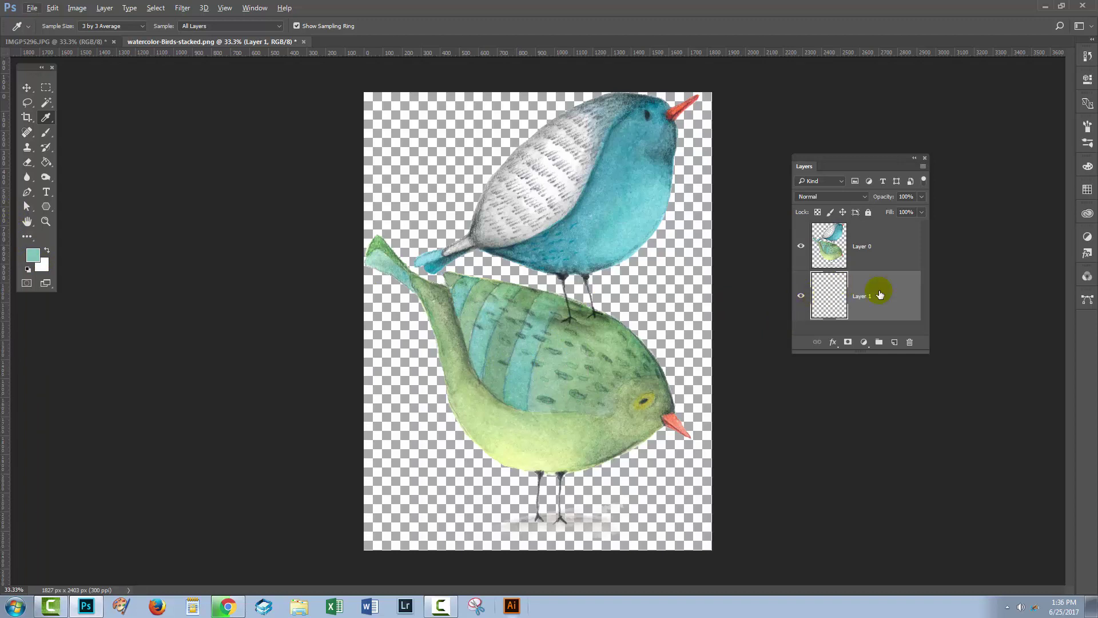
key(alt+BackSpace)
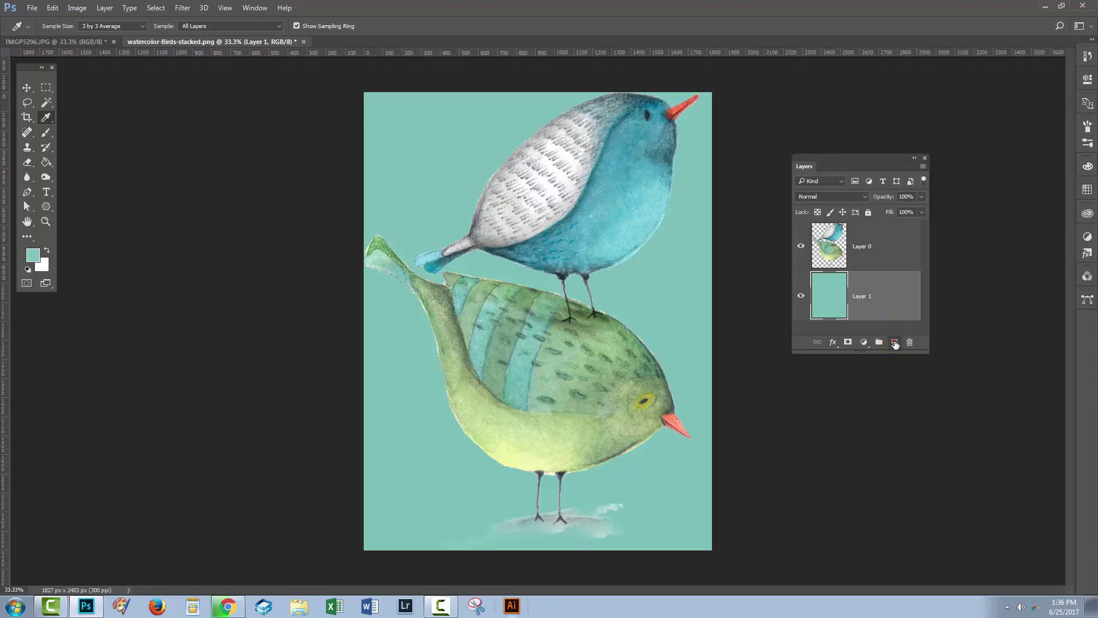
- Add a white-filled Layer 2 beneath the teal, select Layer 0, and pick the Eraser
ctrl+click(895, 342)
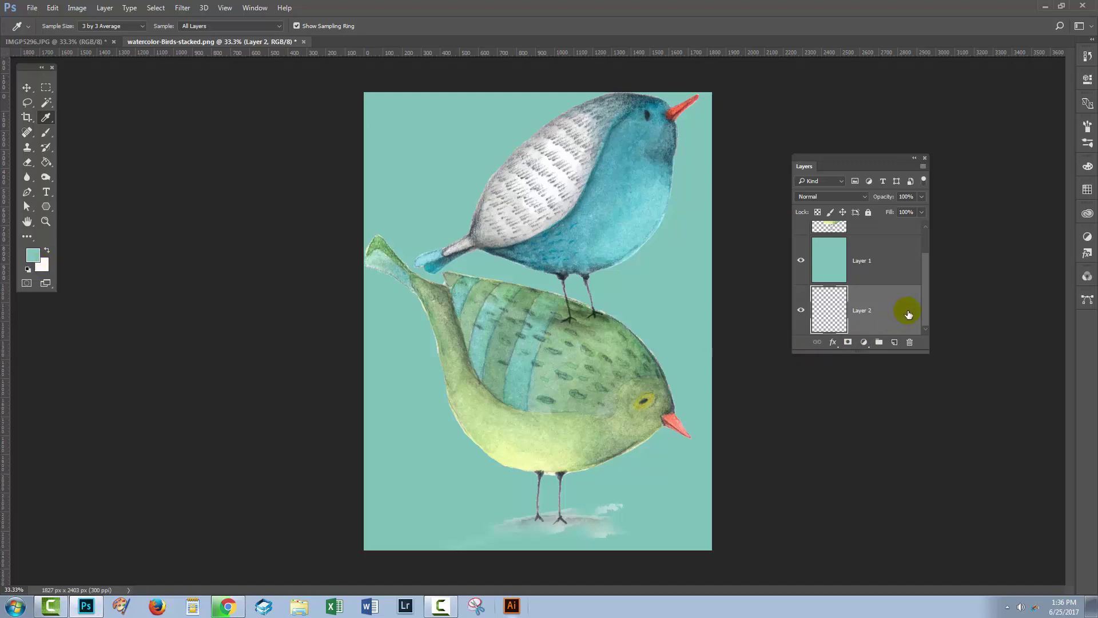
key(ctrl+BackSpace)
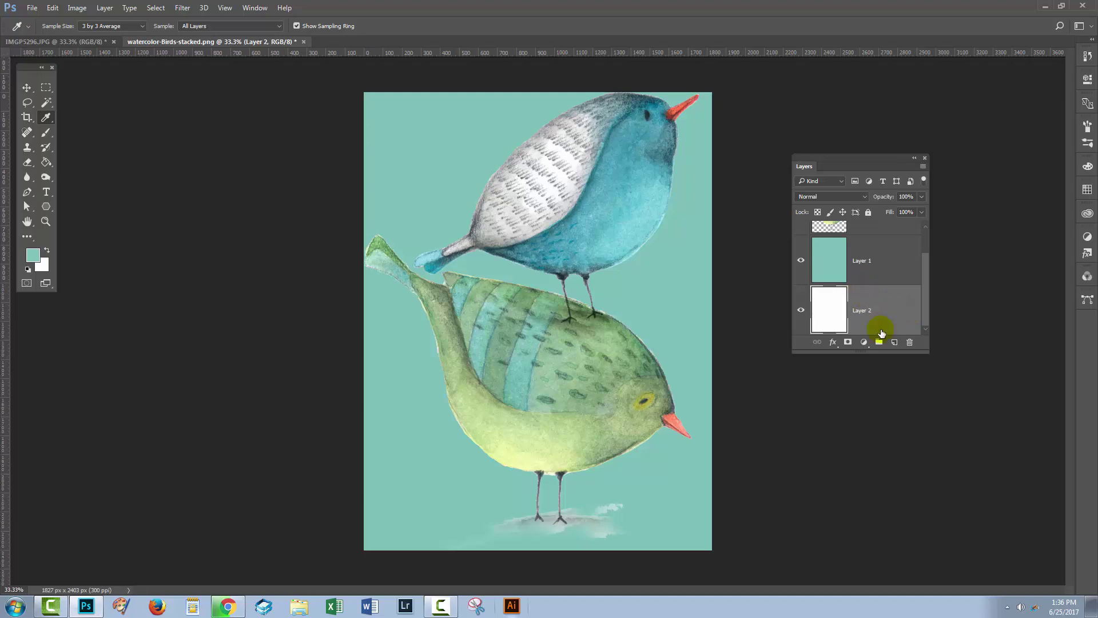
drag(925, 350, 968, 449)
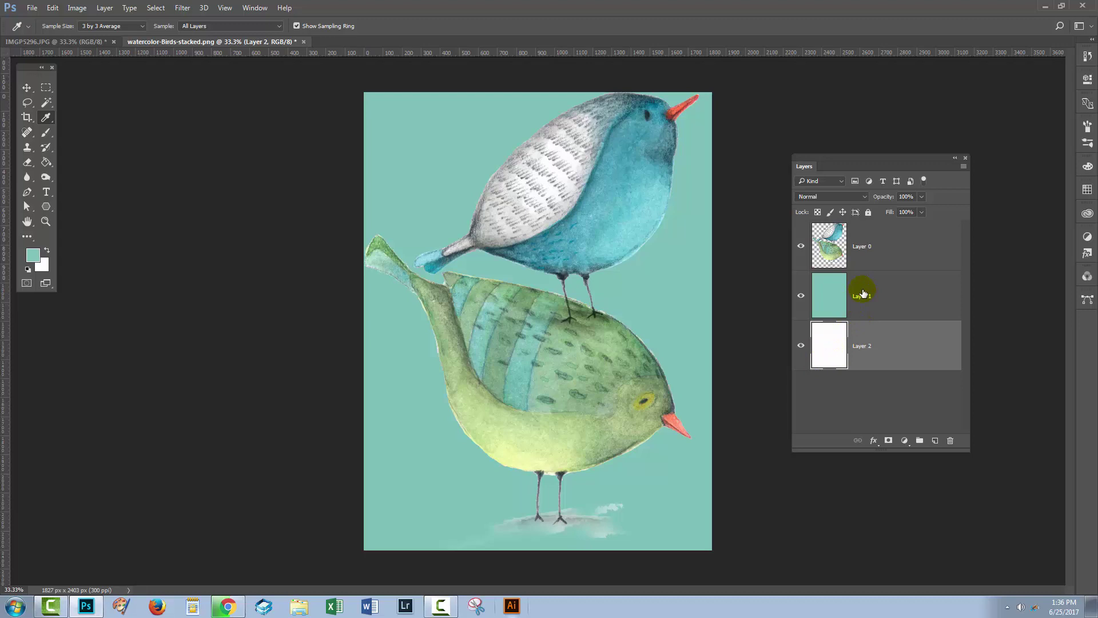
click(894, 258)
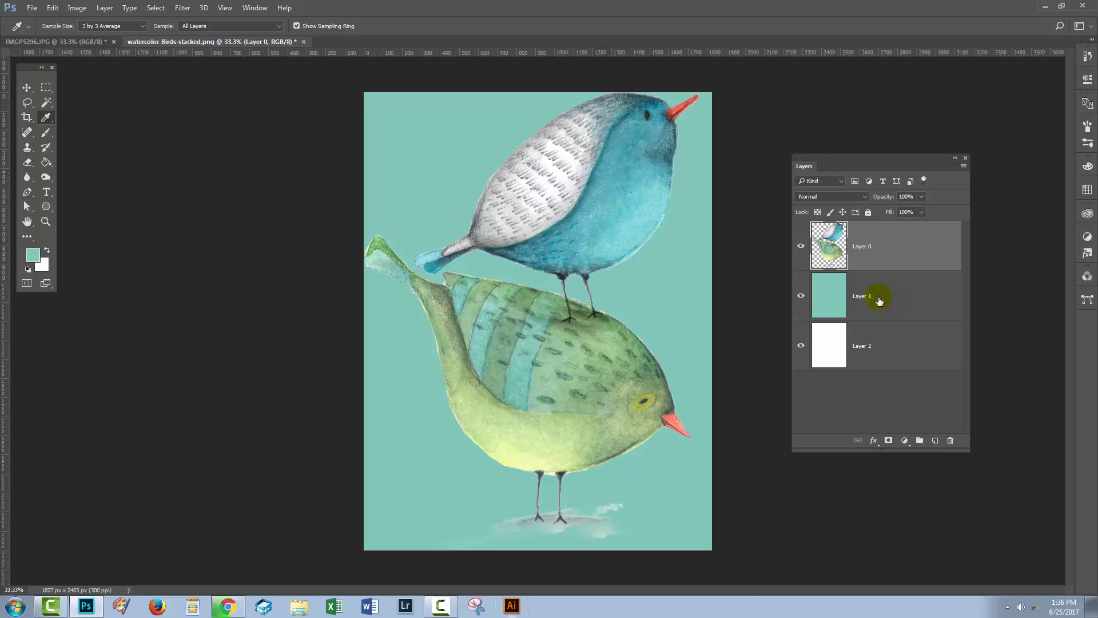
click(44, 134)
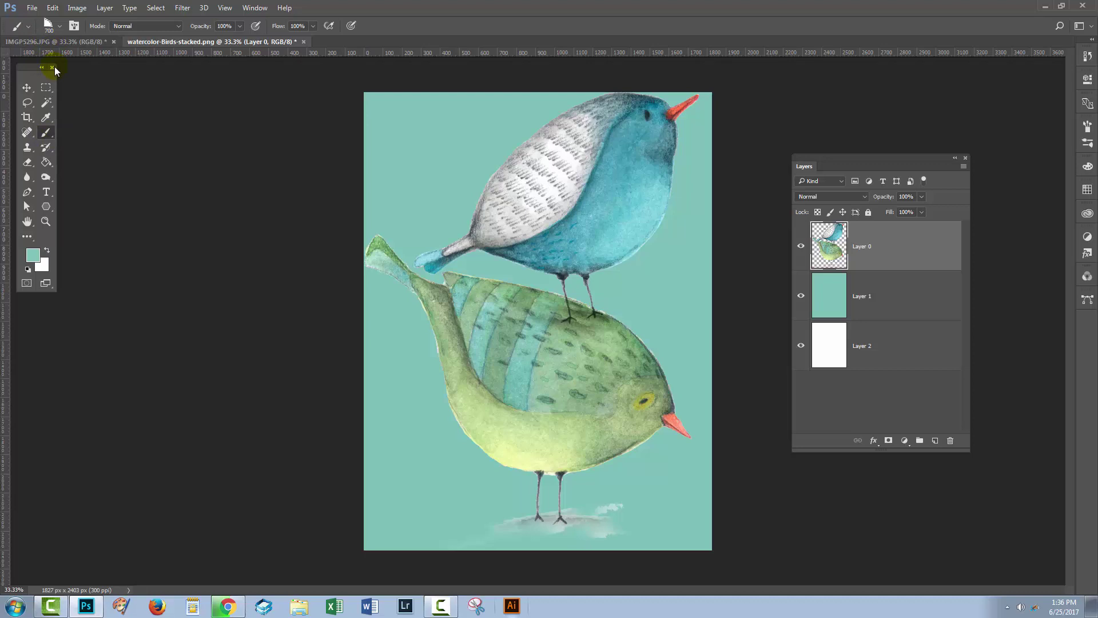
click(25, 165)
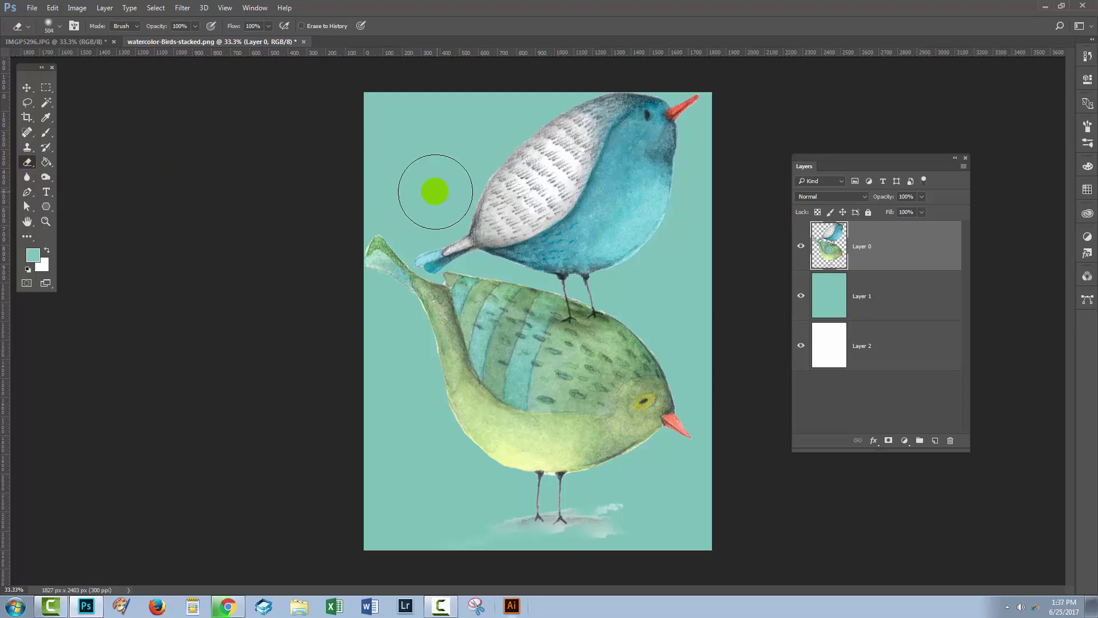
- On teal Layer 1, erase dotted streaks left of the birds with the RSCO Sporadic Grain Spray brush
click(864, 299)
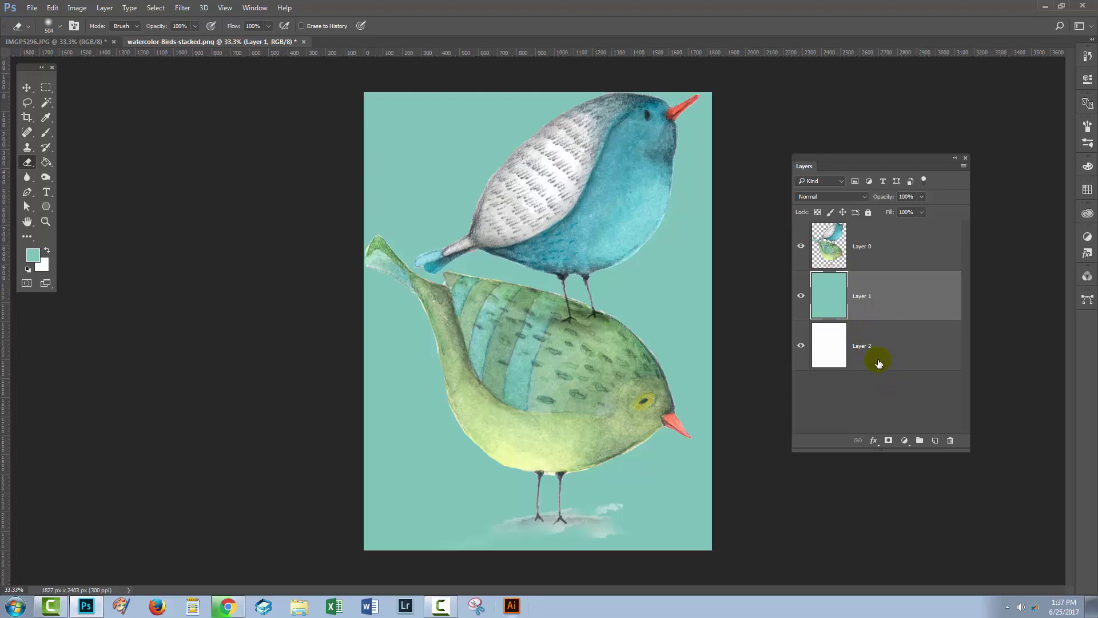
click(832, 299)
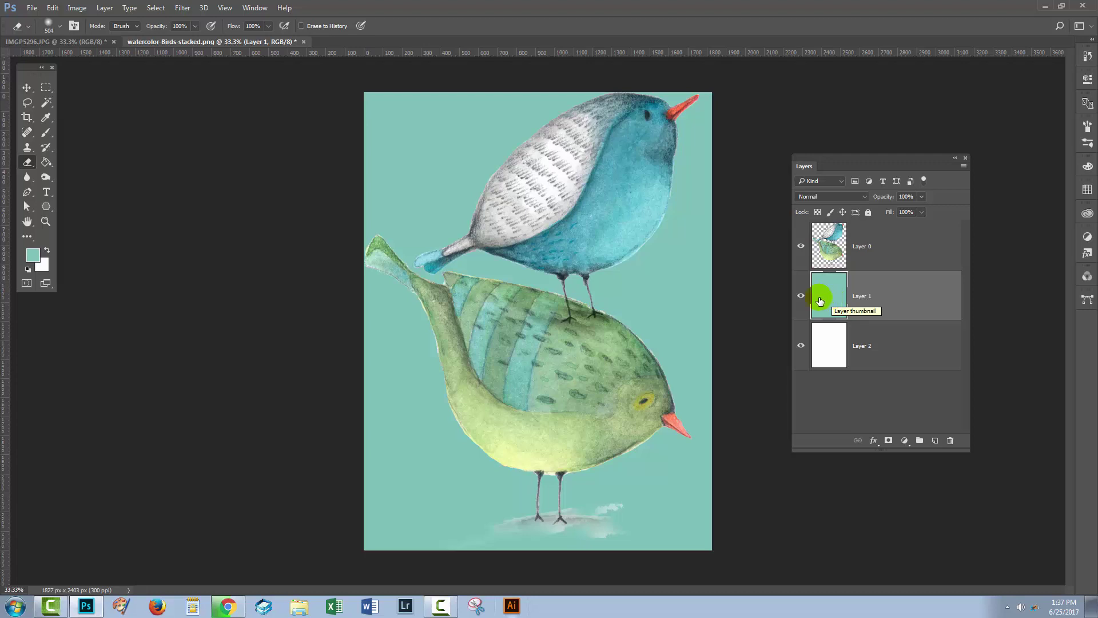
click(61, 26)
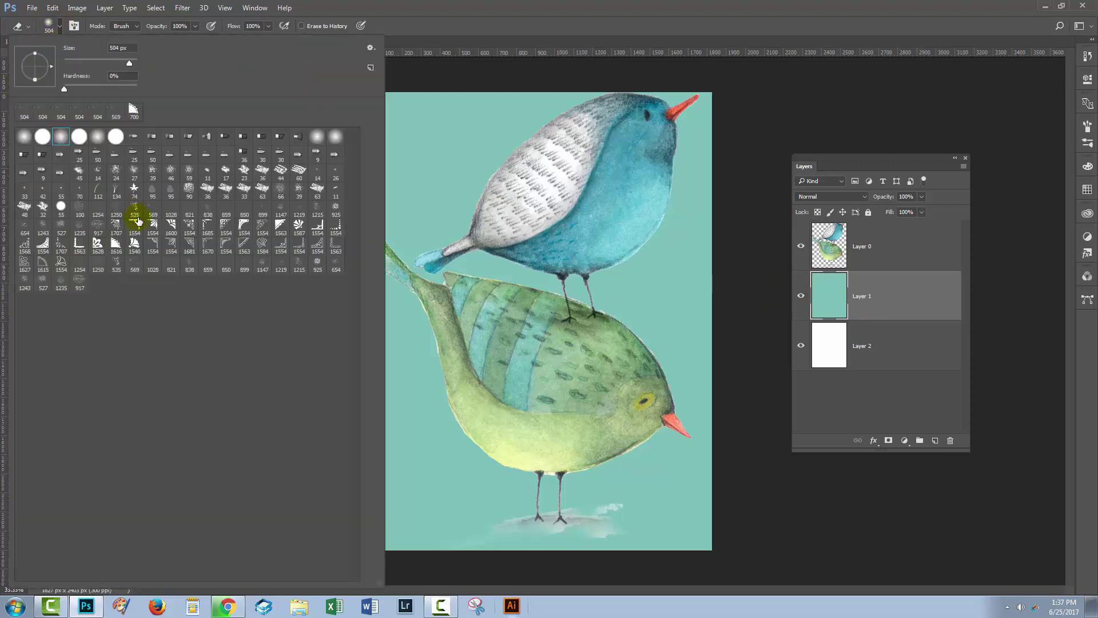
click(135, 263)
click(505, 29)
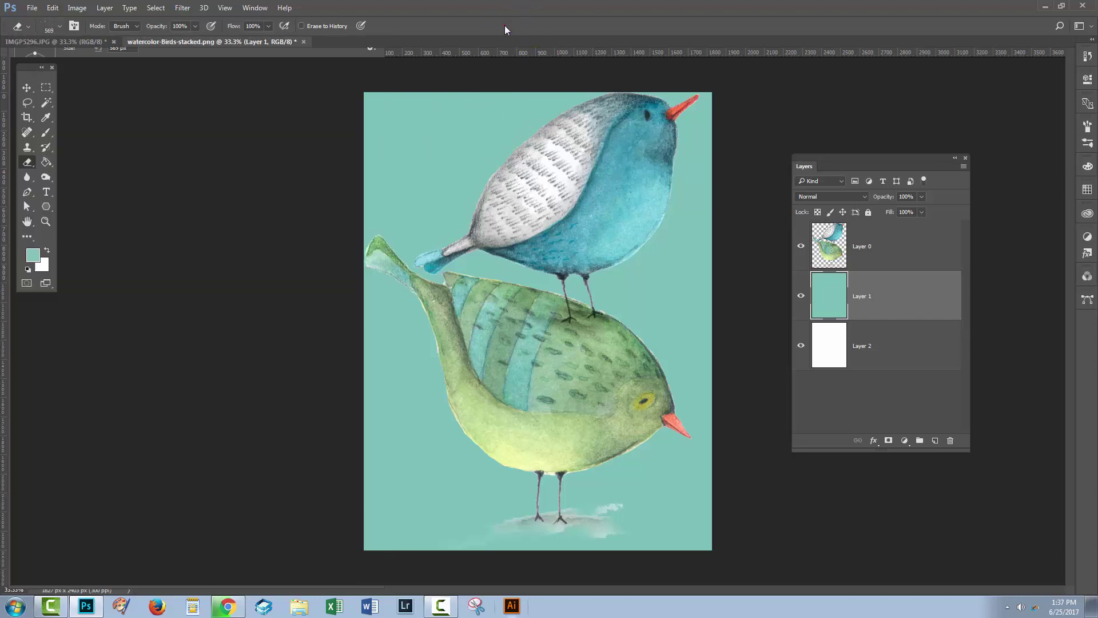
click(394, 130)
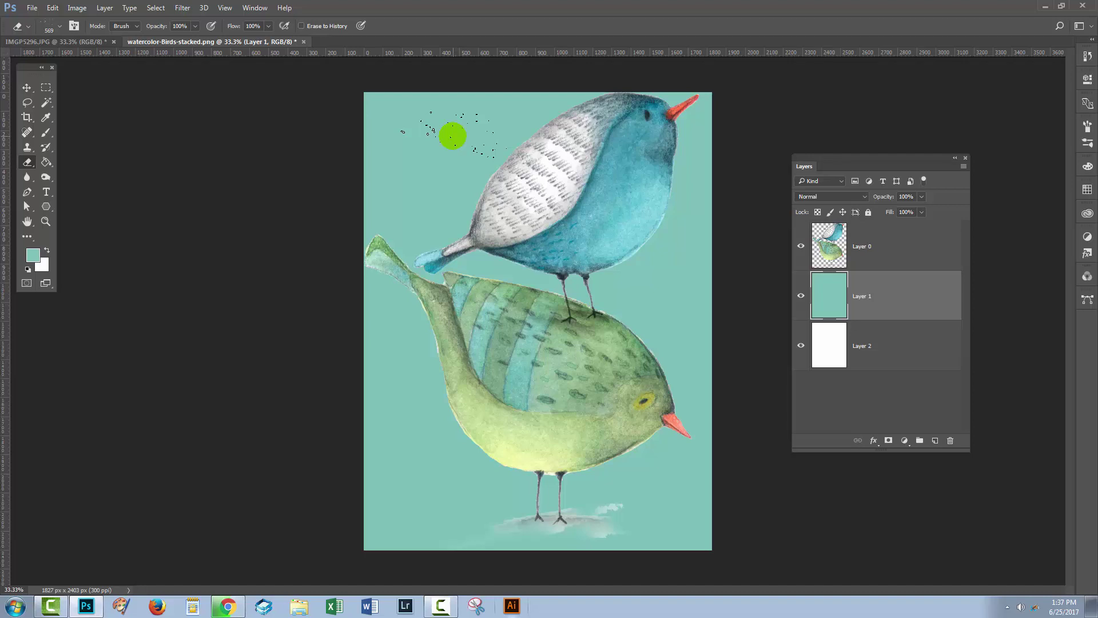
mouse_move(452, 136)
mouse_down()
mouse_move(444, 128)
mouse_move(454, 122)
mouse_move(437, 237)
mouse_move(453, 486)
mouse_move(474, 519)
mouse_move(662, 524)
mouse_move(634, 534)
mouse_move(652, 530)
mouse_move(641, 510)
mouse_up()
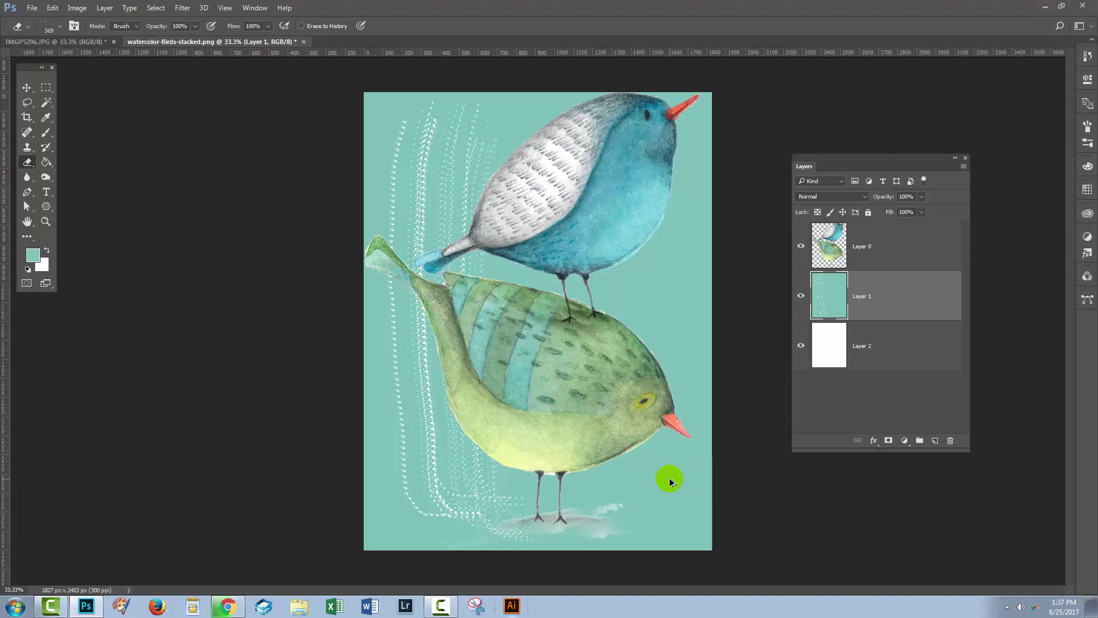
- Undo the erased streaks and set the eraser's brush tip spacing to 143%
key(ctrl+z)
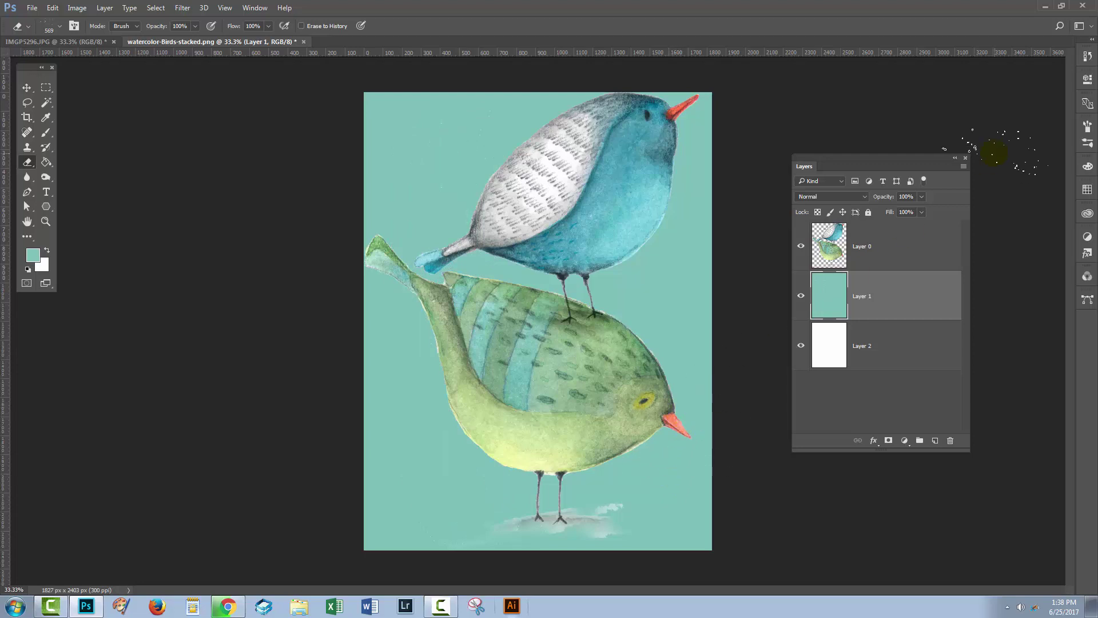
click(1086, 124)
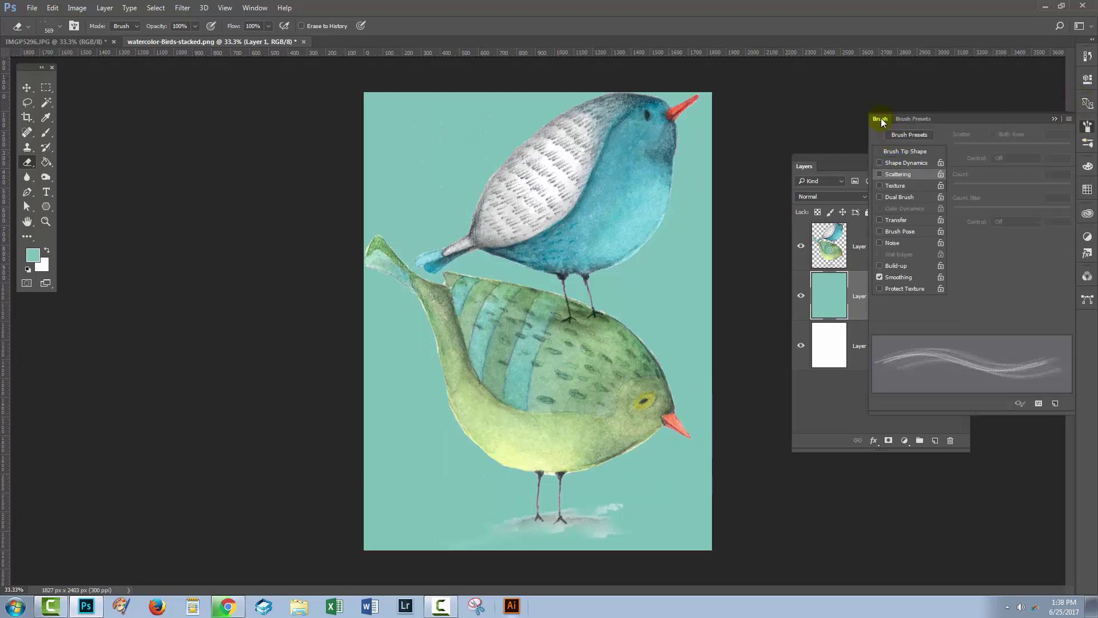
mouse_move(881, 122)
mouse_down()
mouse_move(188, 158)
mouse_move(138, 145)
mouse_up()
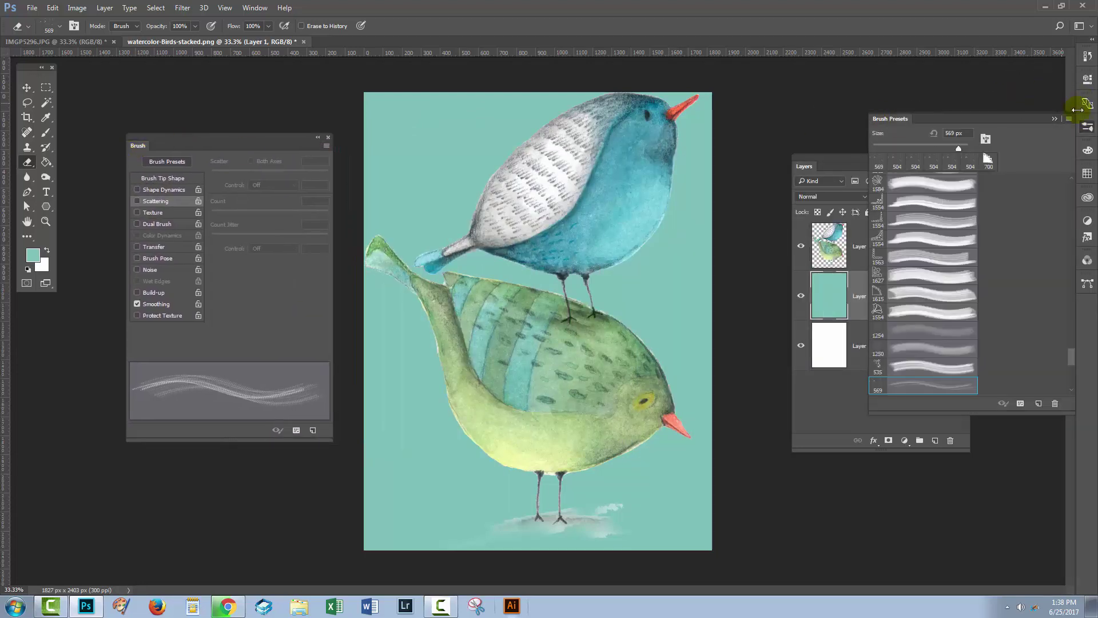
click(1053, 118)
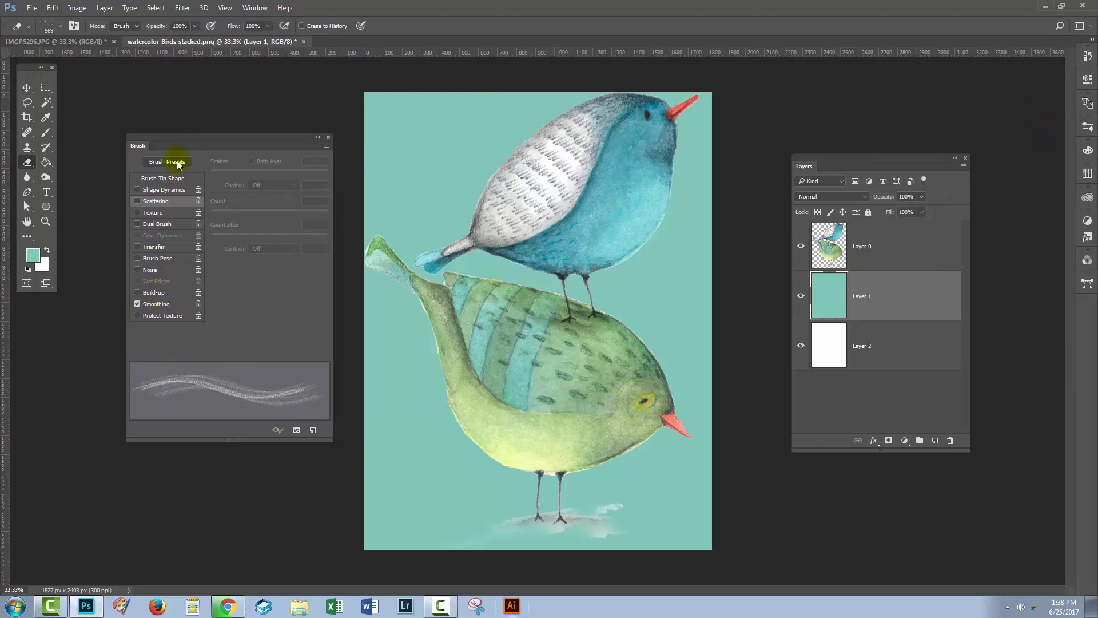
click(160, 179)
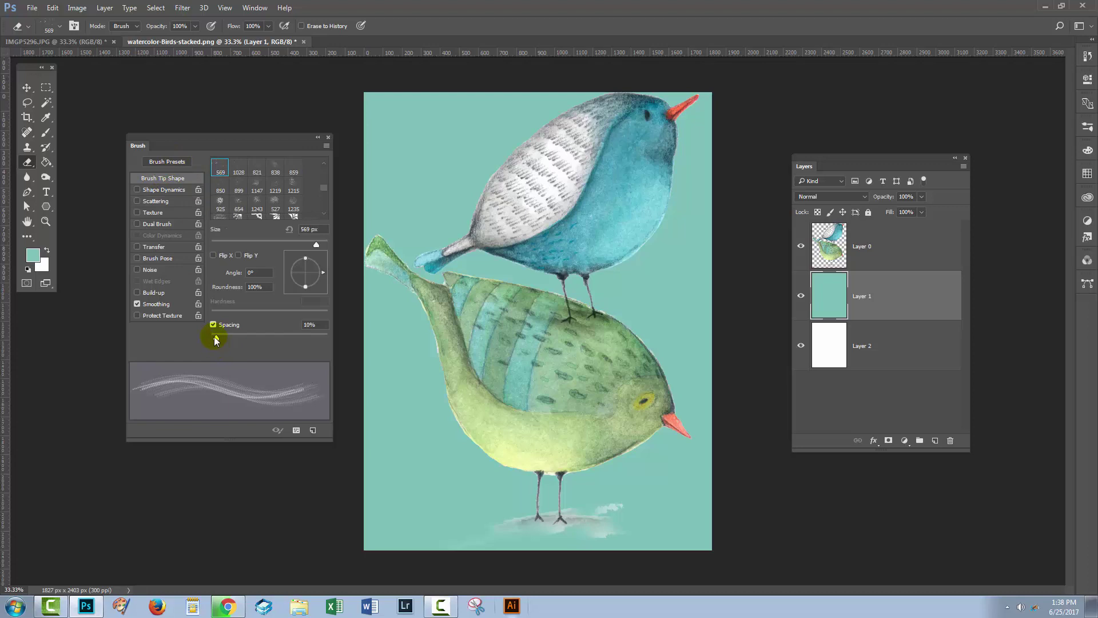
drag(214, 336, 282, 338)
click(453, 367)
drag(488, 527, 549, 521)
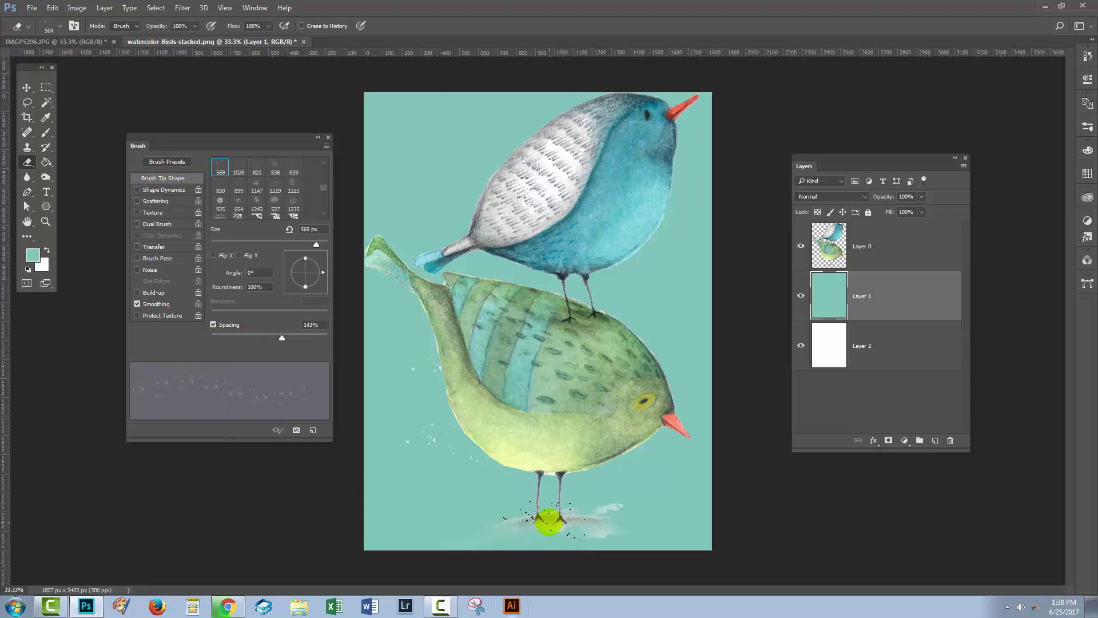
key(ctrl+alt+z)
key(ctrl+alt+z)
click(296, 430)
- Enable Shape Dynamics with 43% size jitter, 13% minimum diameter and 95% angle jitter
click(152, 192)
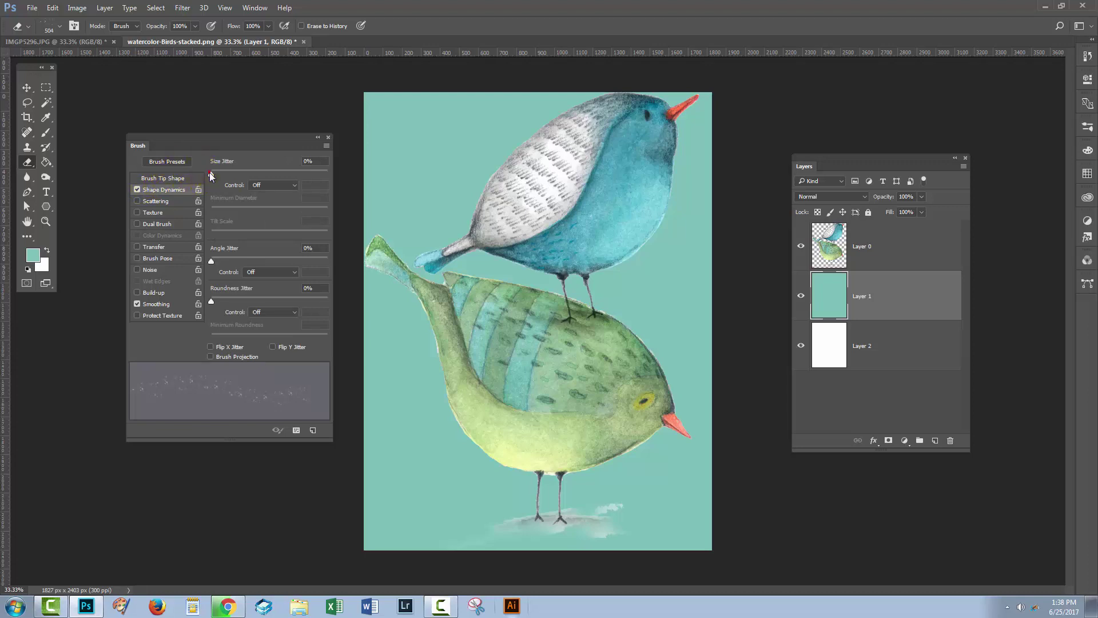
drag(211, 172, 252, 174)
click(429, 116)
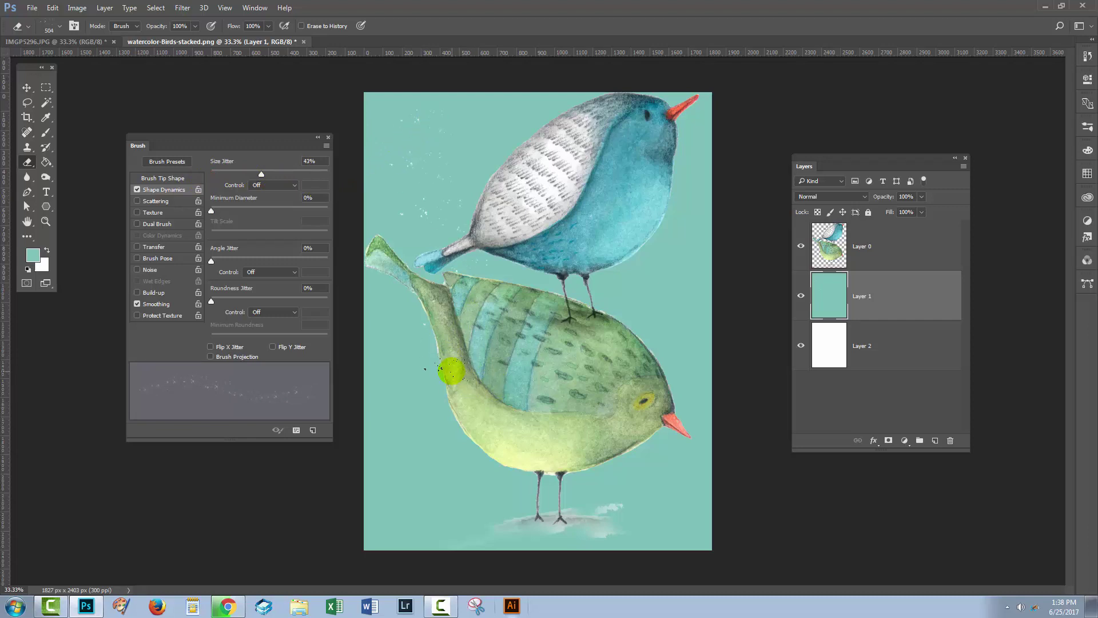
key(ctrl+z)
drag(211, 213, 226, 216)
drag(387, 185, 424, 158)
mouse_move(426, 405)
mouse_down()
mouse_move(446, 386)
mouse_move(486, 394)
mouse_up()
drag(322, 263, 323, 263)
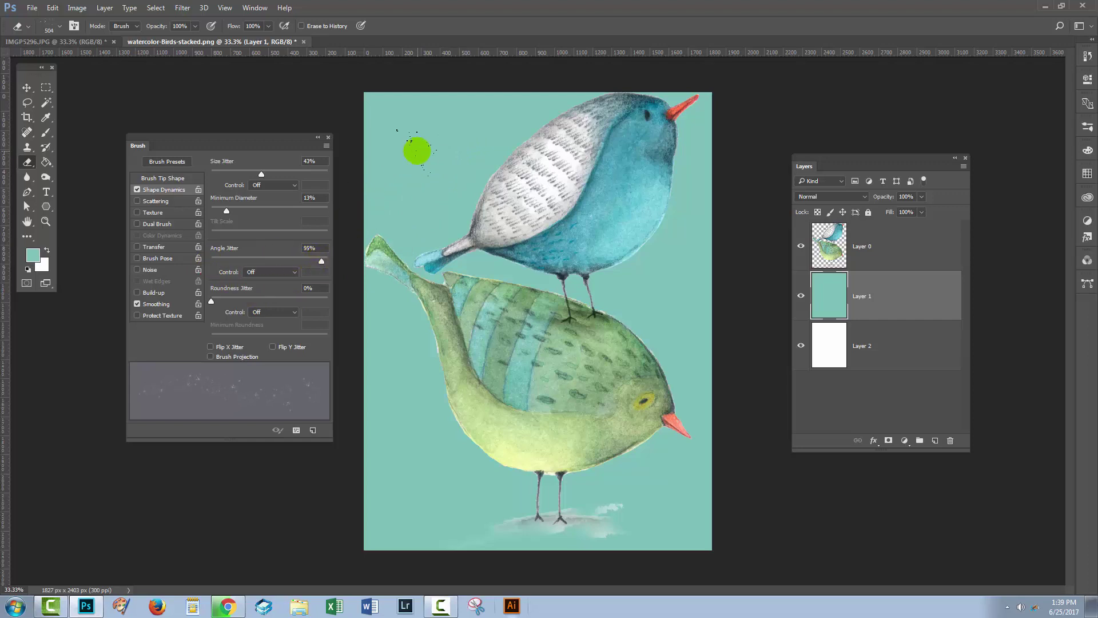
mouse_move(437, 147)
mouse_down()
mouse_move(422, 298)
mouse_move(478, 520)
mouse_move(444, 431)
mouse_move(432, 402)
mouse_up()
mouse_move(449, 502)
mouse_down()
mouse_move(550, 485)
mouse_move(483, 450)
mouse_move(453, 418)
mouse_move(425, 424)
mouse_move(406, 412)
mouse_move(433, 421)
mouse_move(420, 440)
mouse_move(477, 463)
mouse_move(395, 419)
mouse_up()
- Turn on Scattering across both axes at 422% with count 3, test-erasing around the birds
click(149, 201)
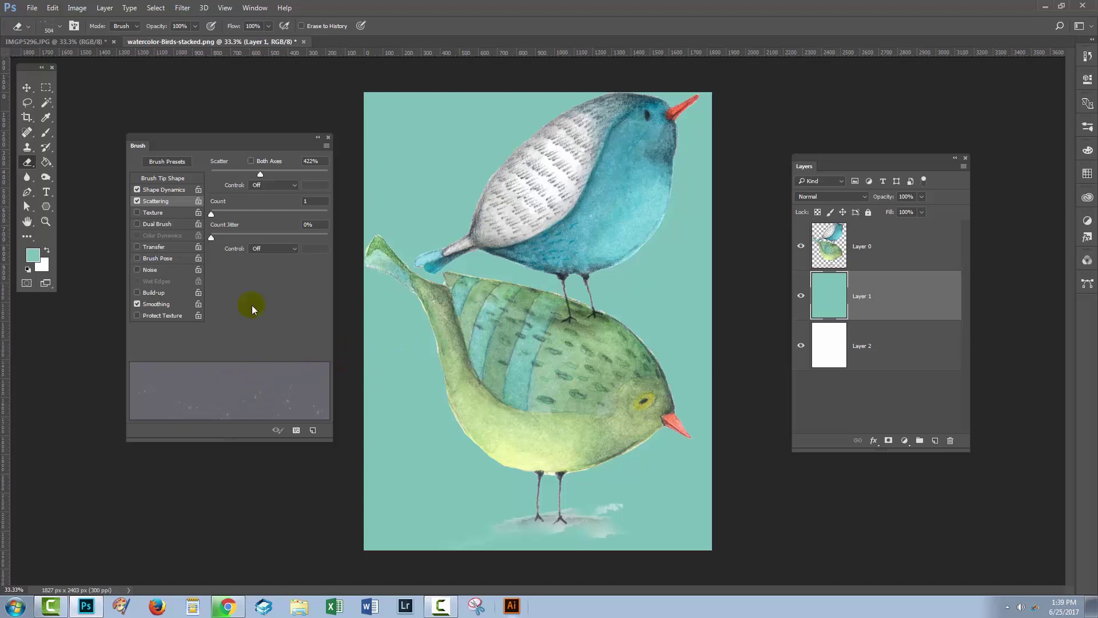
click(251, 161)
click(387, 208)
mouse_move(440, 432)
mouse_down()
mouse_move(448, 469)
mouse_move(482, 489)
mouse_up()
key(ctrl+alt+z)
key(ctrl+alt+z)
click(417, 272)
drag(222, 214, 223, 213)
drag(404, 111, 429, 136)
drag(410, 363, 425, 438)
- Erase fine white grain specks through teal Layer 1 across the whole background around the birds
click(329, 138)
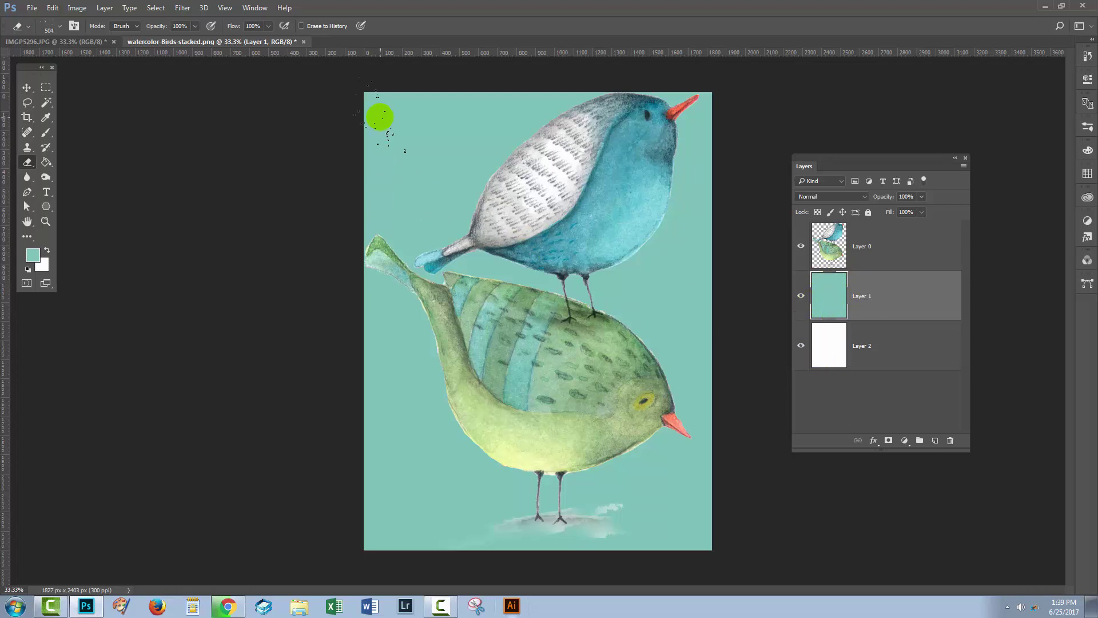
mouse_move(381, 117)
mouse_down()
mouse_move(424, 129)
mouse_move(427, 215)
mouse_move(453, 235)
mouse_move(408, 252)
mouse_move(460, 299)
mouse_move(440, 318)
mouse_move(497, 352)
mouse_move(472, 359)
mouse_move(412, 337)
mouse_move(399, 372)
mouse_move(439, 393)
mouse_move(419, 447)
mouse_move(481, 516)
mouse_move(663, 537)
mouse_move(675, 511)
mouse_move(657, 346)
mouse_move(679, 296)
mouse_move(688, 153)
mouse_move(640, 103)
mouse_move(631, 113)
mouse_move(673, 117)
mouse_move(625, 85)
mouse_move(694, 98)
mouse_move(354, 67)
mouse_move(371, 86)
mouse_move(363, 201)
mouse_move(410, 466)
mouse_move(373, 479)
mouse_move(436, 526)
mouse_move(378, 514)
mouse_move(459, 534)
mouse_move(352, 484)
mouse_move(371, 493)
mouse_move(356, 469)
mouse_move(371, 507)
mouse_move(391, 519)
mouse_move(554, 569)
mouse_move(695, 535)
mouse_move(691, 499)
mouse_move(711, 473)
mouse_move(712, 445)
mouse_move(667, 508)
mouse_move(726, 203)
mouse_move(702, 96)
mouse_move(609, 104)
mouse_move(679, 83)
mouse_move(692, 118)
mouse_move(463, 103)
mouse_move(420, 85)
mouse_move(385, 156)
mouse_move(343, 309)
mouse_move(366, 314)
mouse_move(381, 294)
mouse_move(426, 283)
mouse_move(400, 276)
mouse_move(375, 286)
mouse_move(632, 297)
mouse_move(679, 358)
mouse_move(574, 456)
mouse_move(457, 514)
mouse_move(531, 497)
mouse_move(417, 417)
mouse_move(369, 265)
mouse_move(387, 348)
mouse_up()
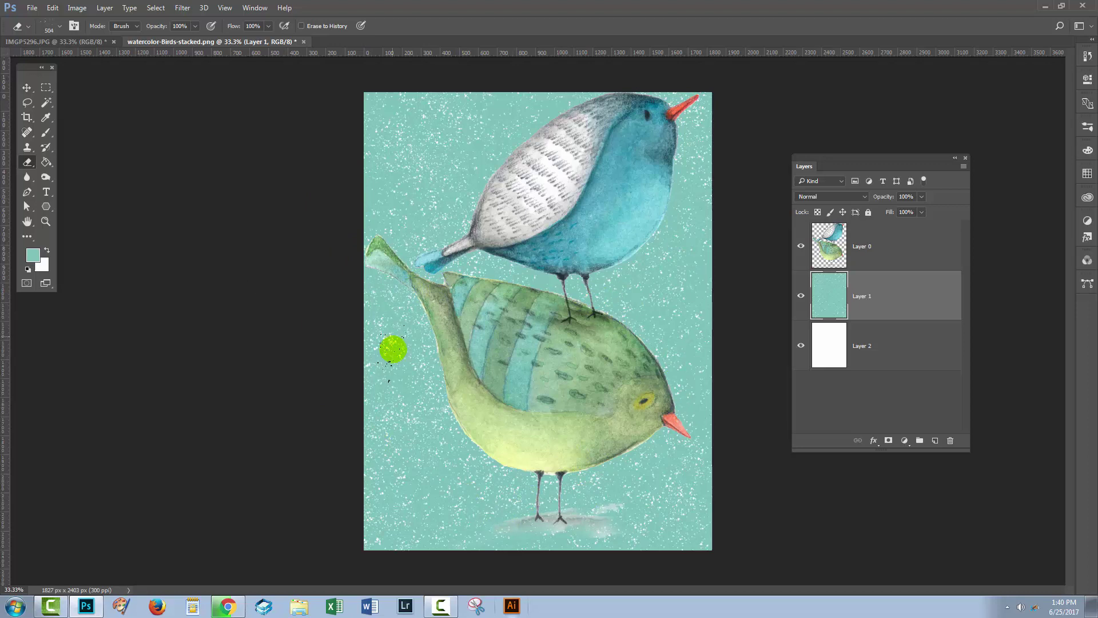
mouse_move(695, 109)
mouse_down()
mouse_move(372, 126)
mouse_move(380, 115)
mouse_move(368, 103)
mouse_move(392, 461)
mouse_move(380, 523)
mouse_up()
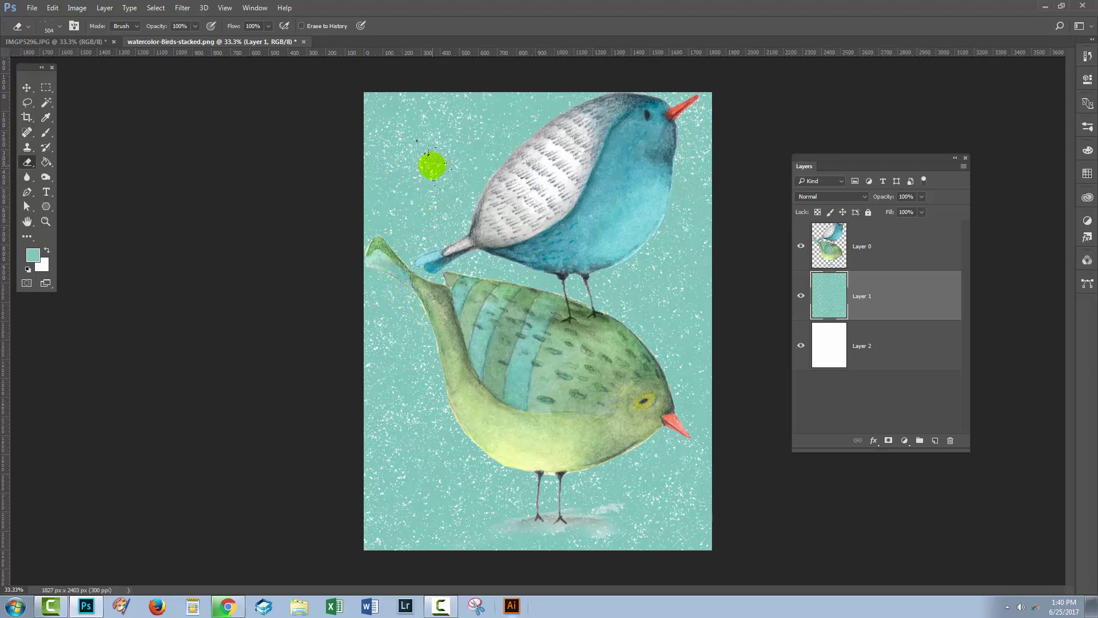
- Add an empty Layer 3 above Layer 0 and set up a white Brush with the 569 tip
click(885, 242)
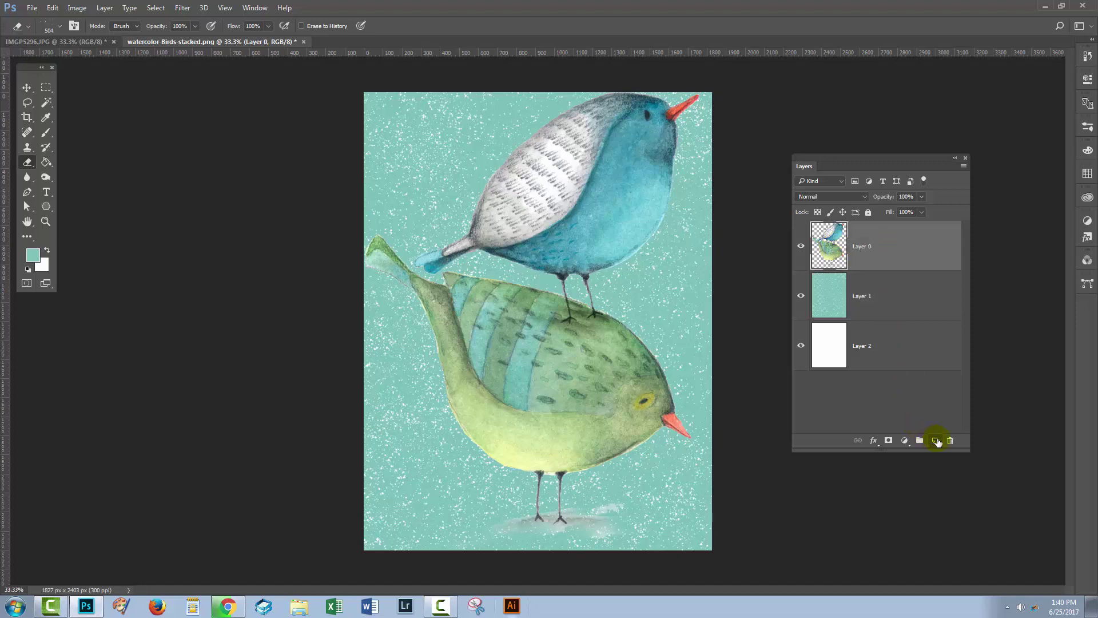
click(934, 440)
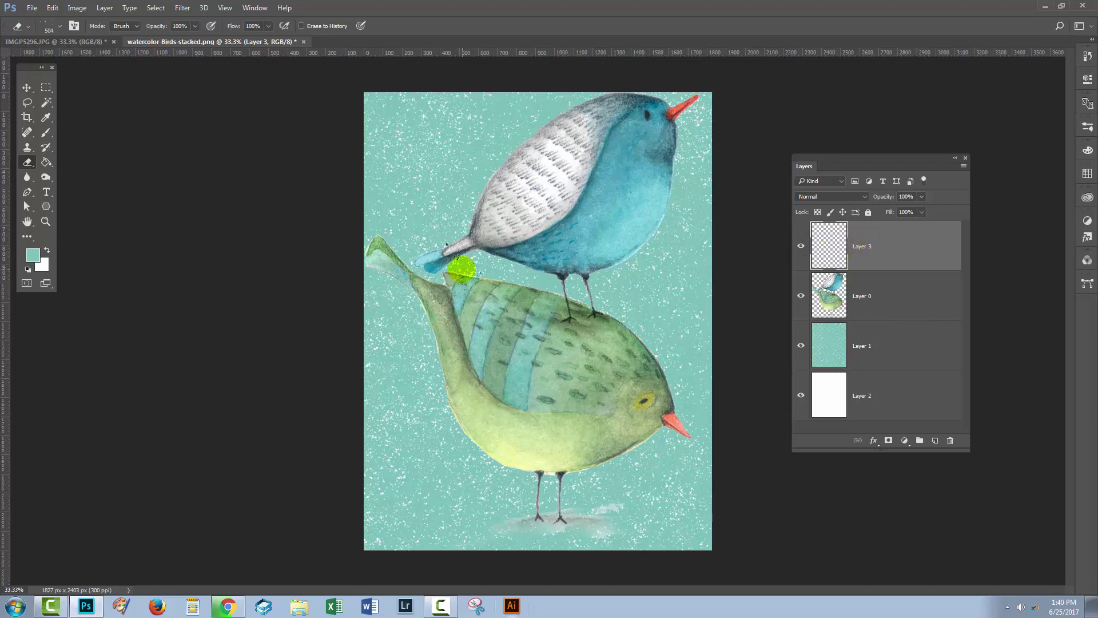
click(47, 252)
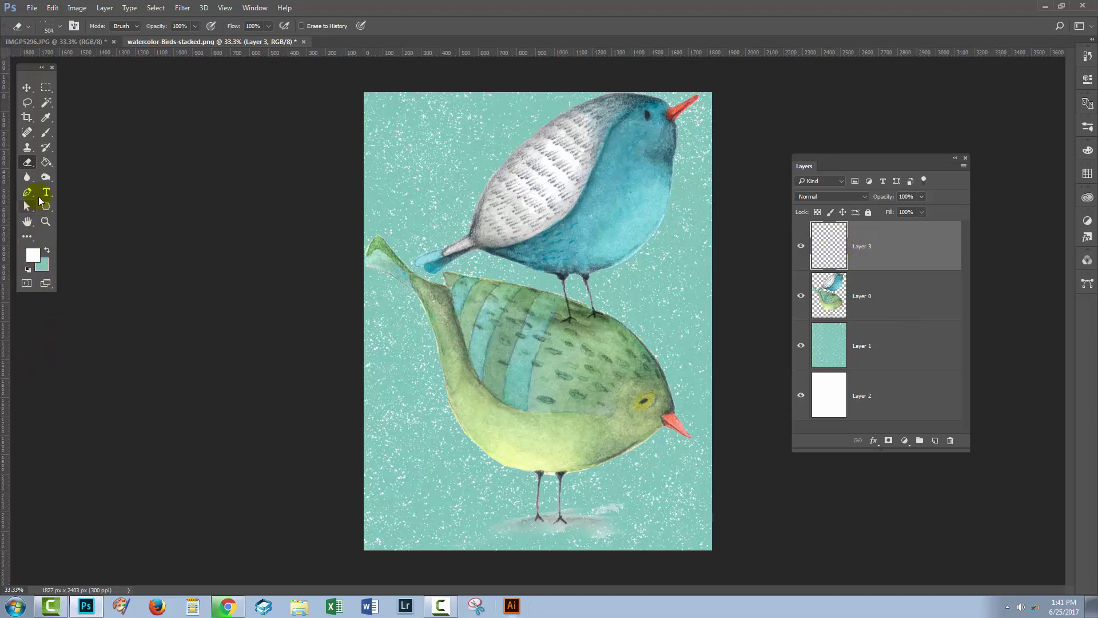
click(46, 133)
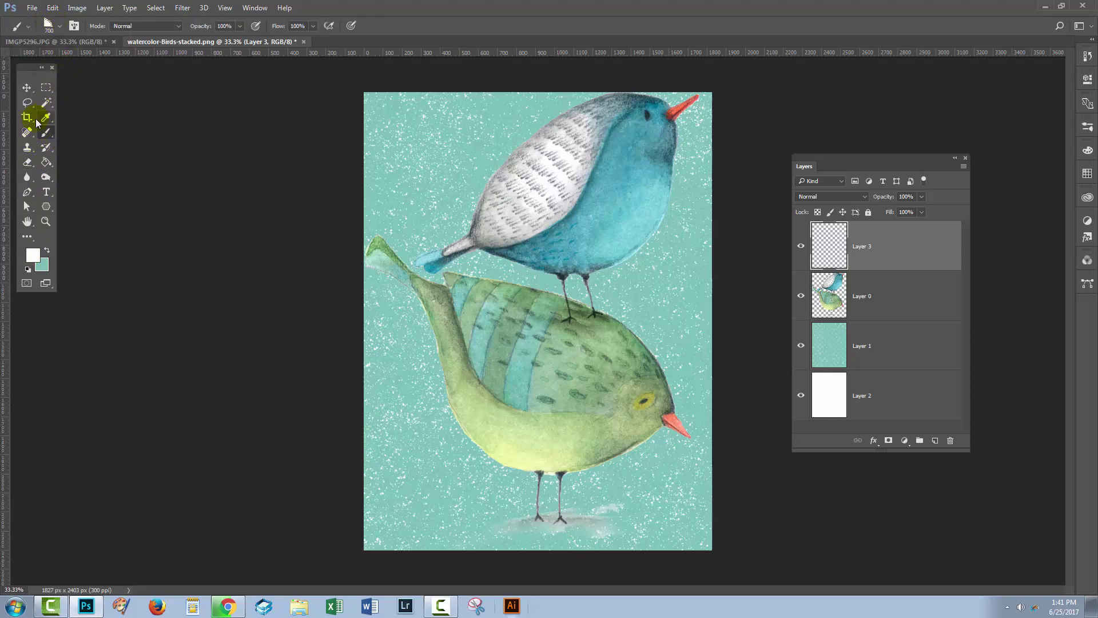
click(60, 28)
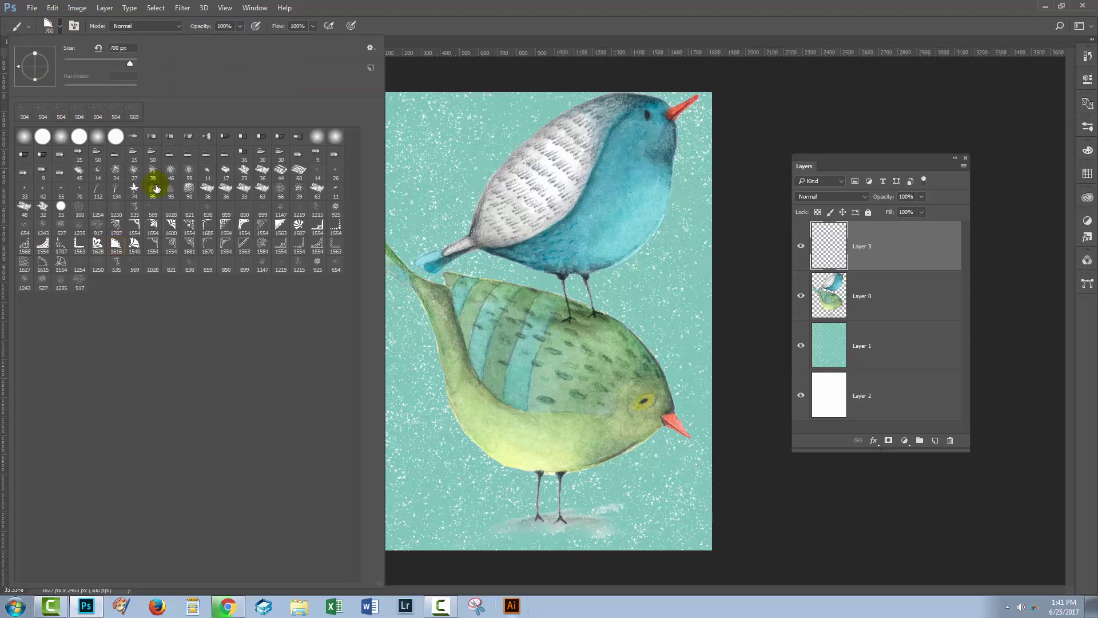
click(134, 264)
click(675, 22)
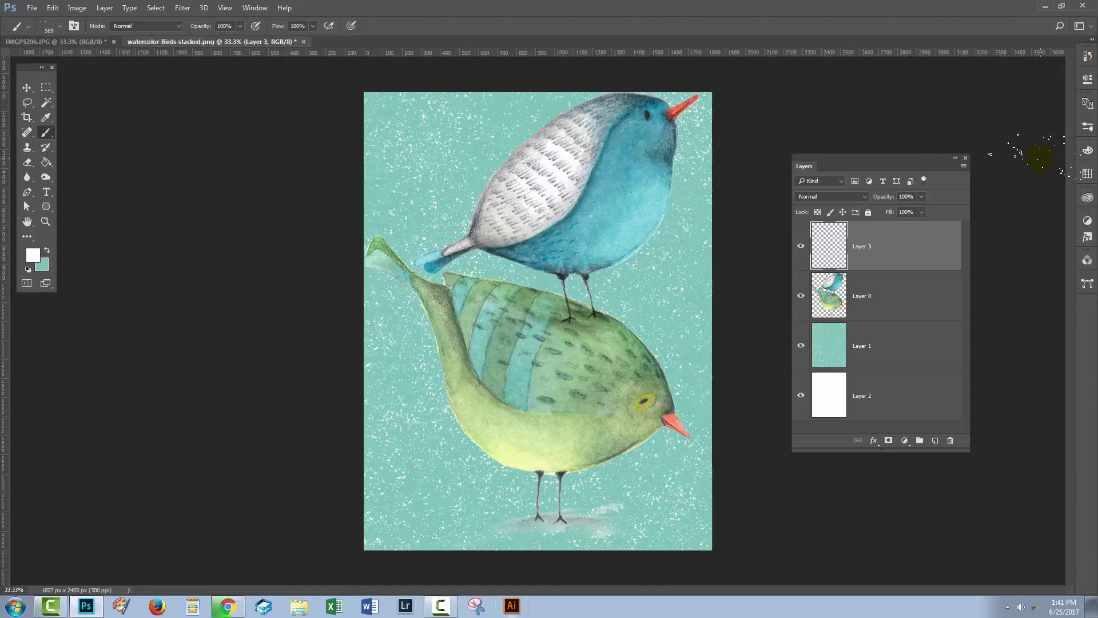
- Set brush tip spacing to 69% with shape dynamics: 59% size jitter, 16% minimum diameter
click(255, 8)
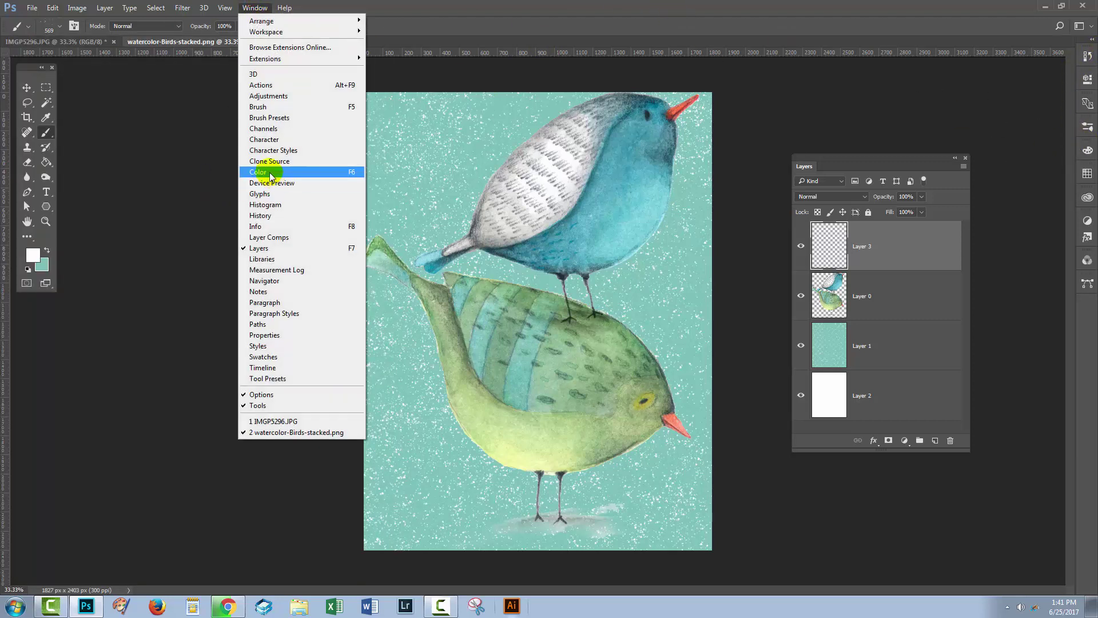
click(267, 107)
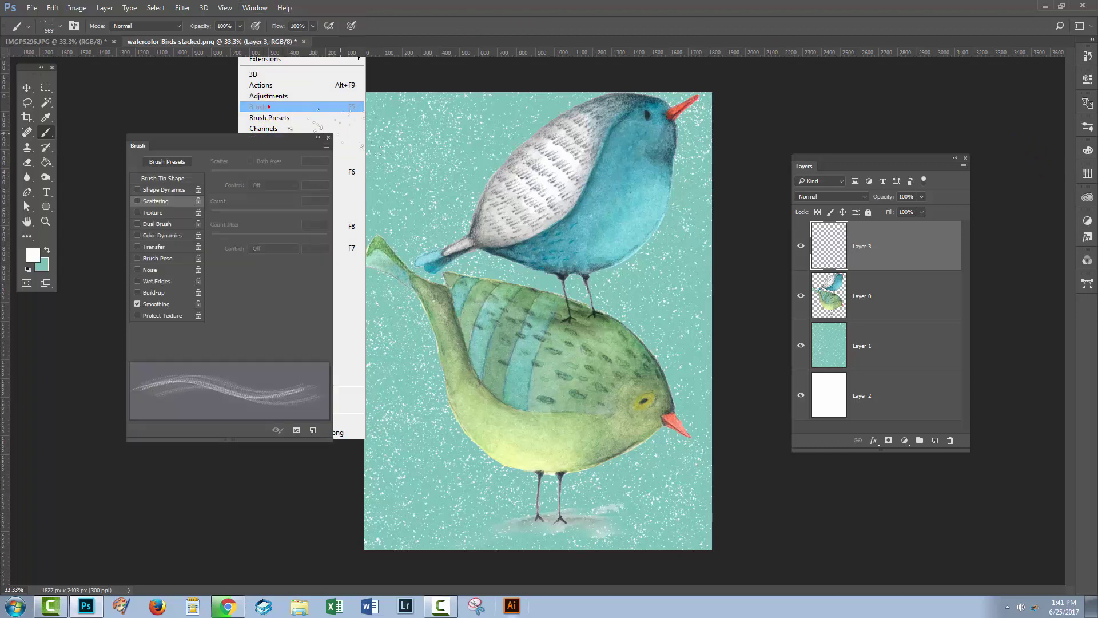
click(162, 179)
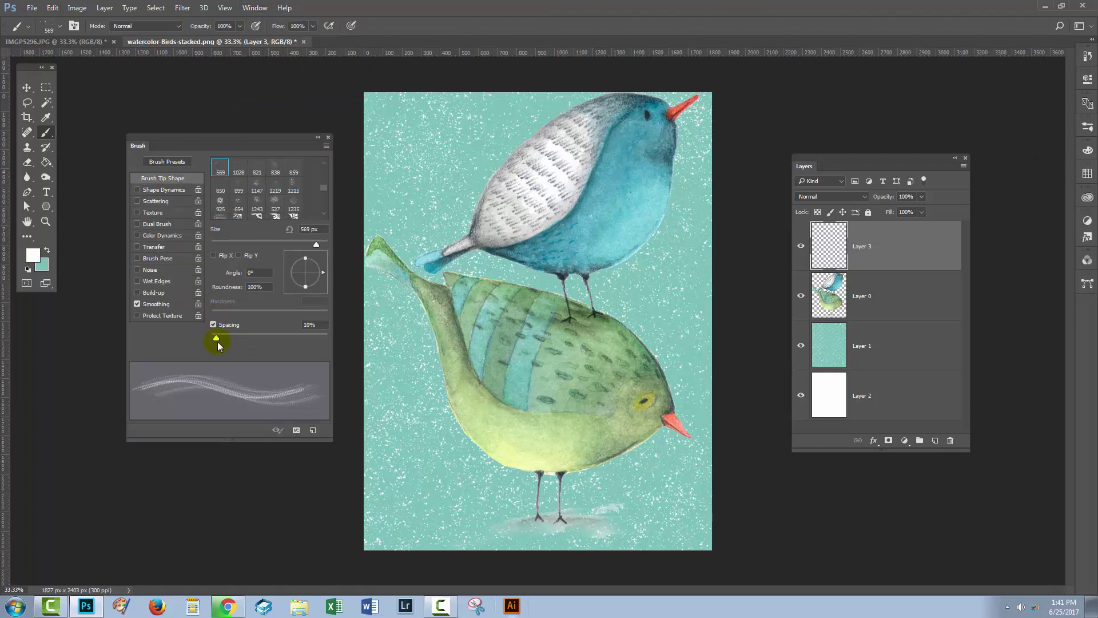
drag(217, 342, 250, 337)
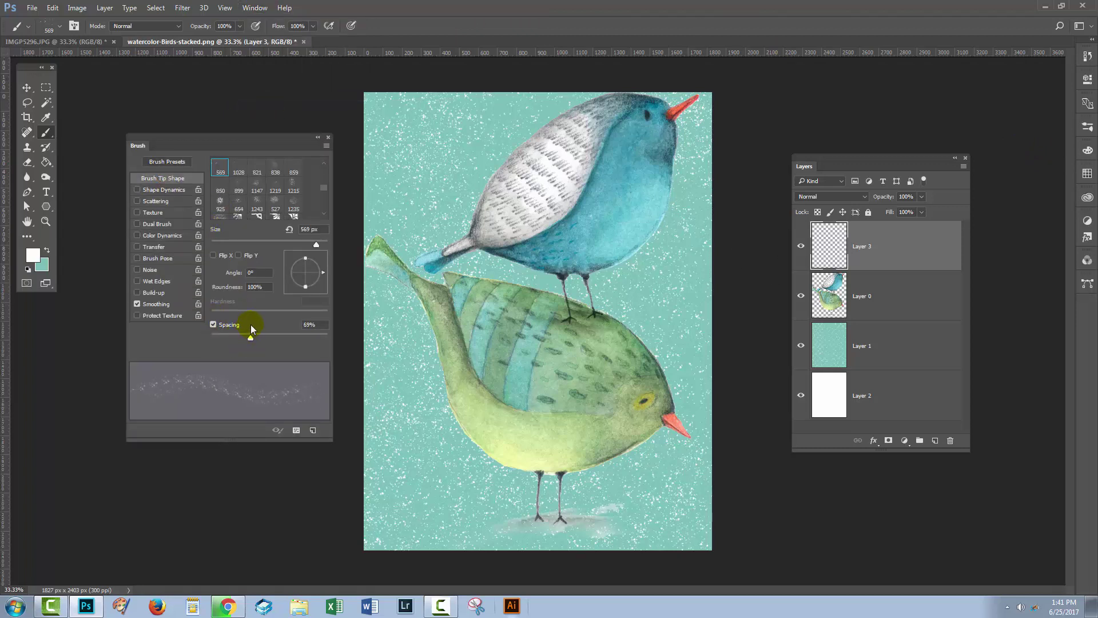
click(170, 193)
drag(217, 174, 279, 173)
drag(212, 212, 230, 211)
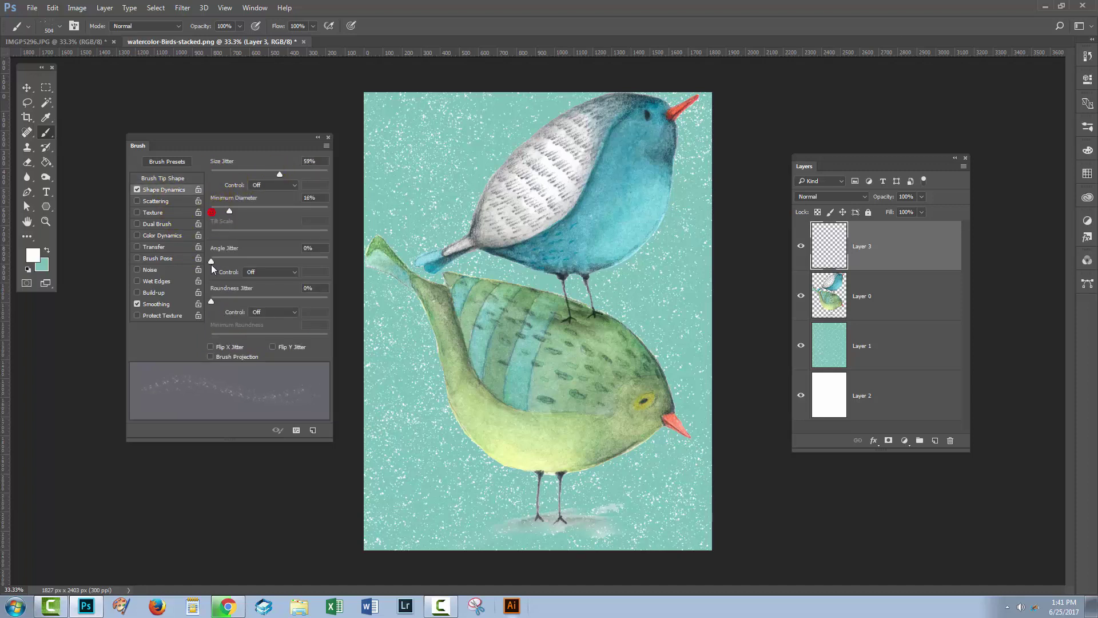
drag(212, 263, 236, 262)
- Scatter the brush 544% on both axes with count 4, then undo the test dots
click(146, 202)
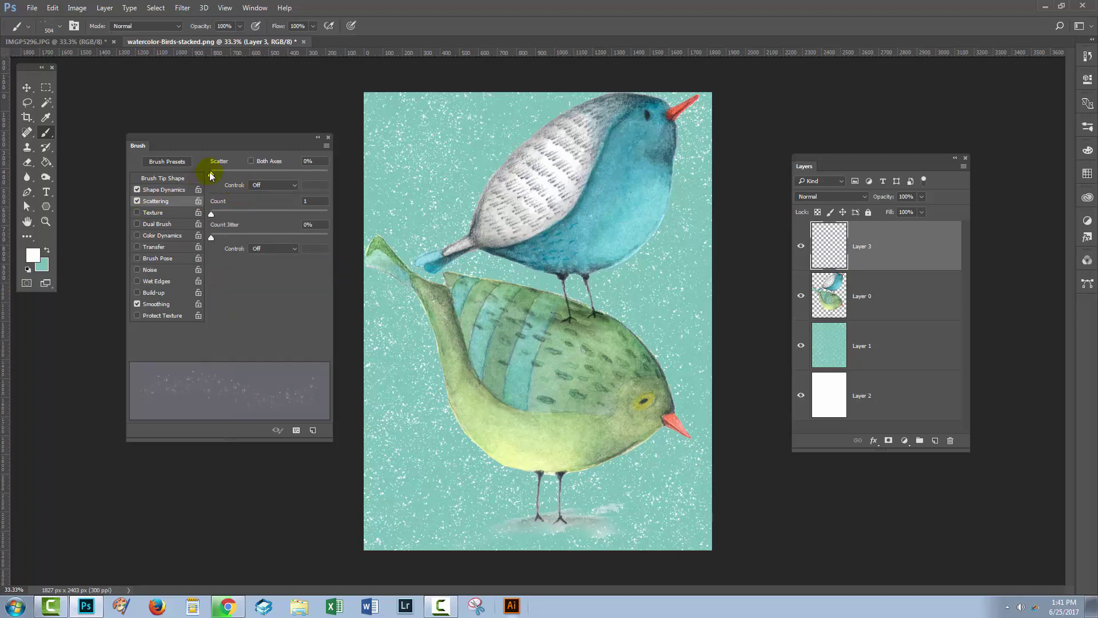
drag(211, 175, 274, 176)
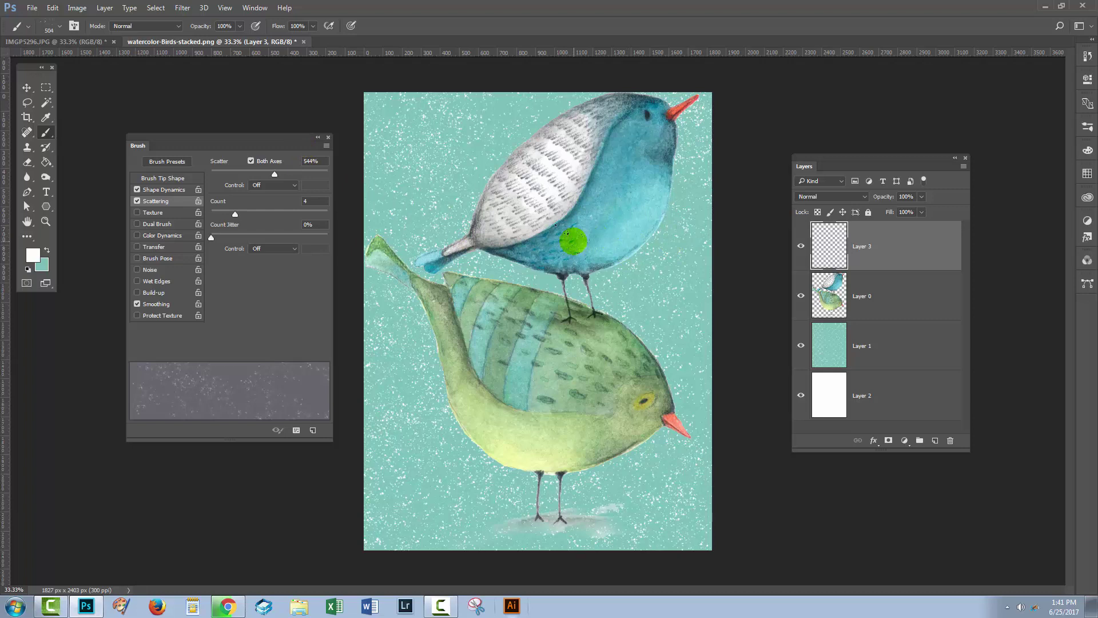
mouse_move(606, 187)
mouse_down()
mouse_move(590, 297)
mouse_move(599, 226)
mouse_move(629, 187)
mouse_move(568, 261)
mouse_move(483, 312)
mouse_move(610, 140)
mouse_up()
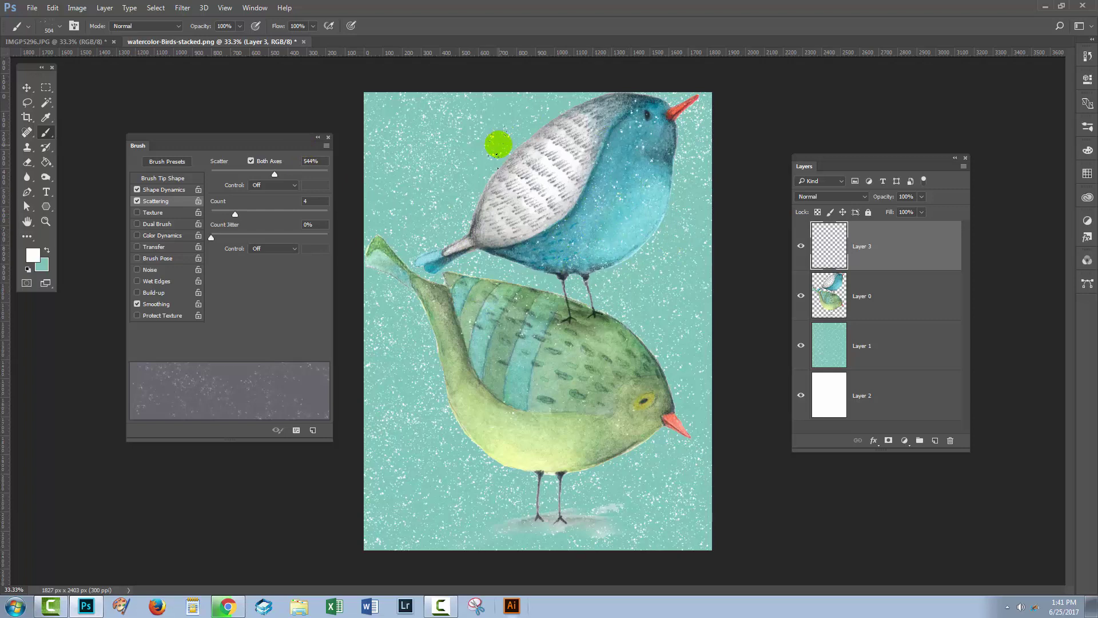
key(ctrl+z)
- Save the scattered white brush settings as a new brush preset named 'Snow'
click(326, 146)
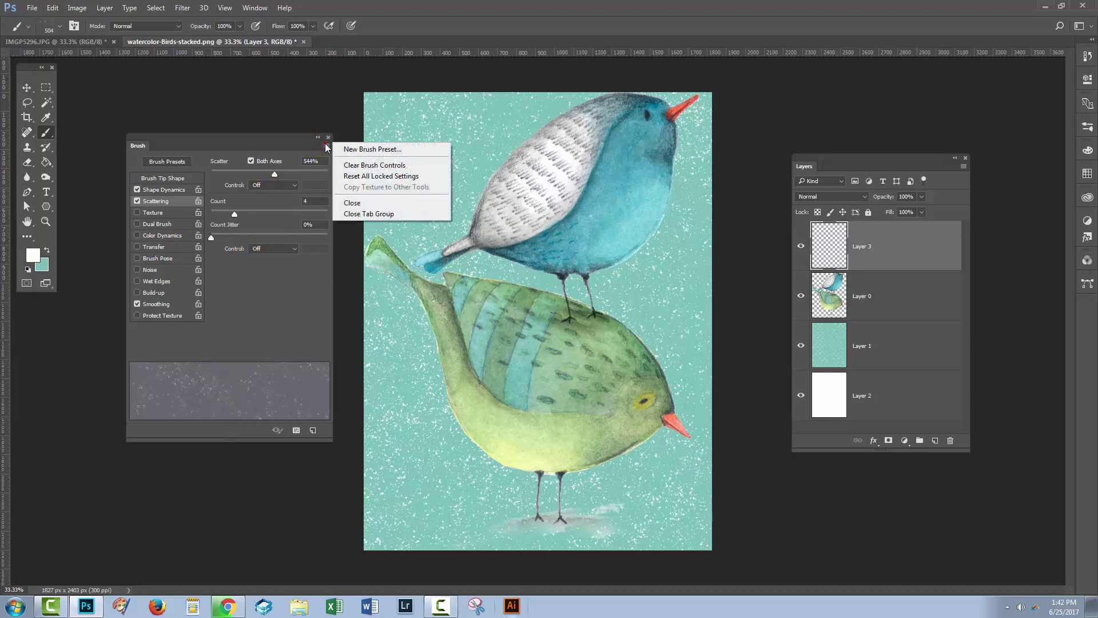
click(369, 150)
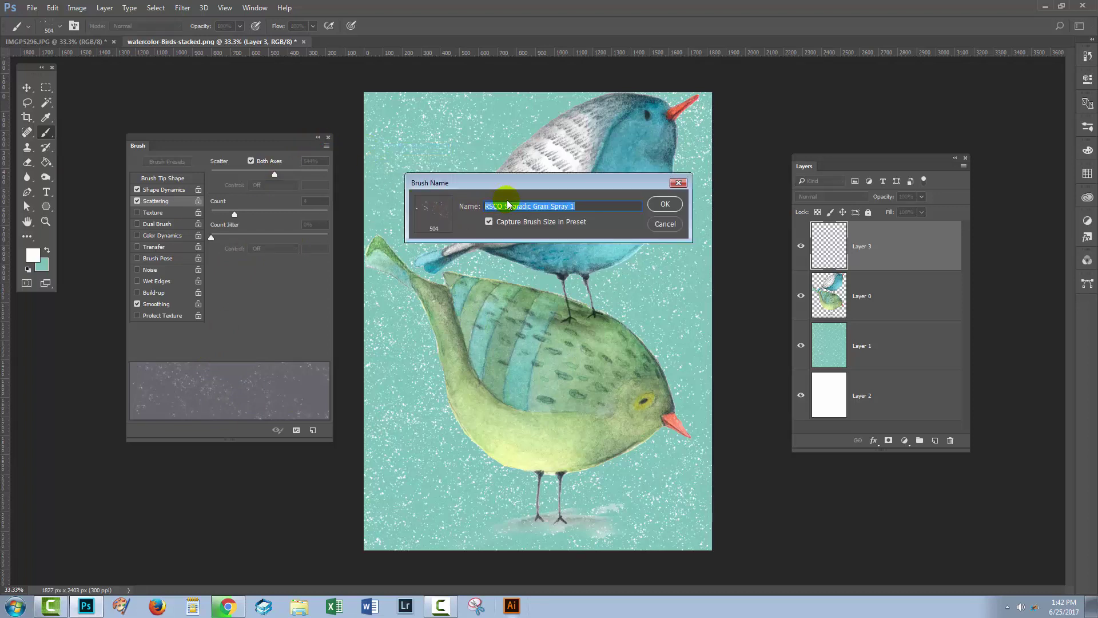
text(Snow)
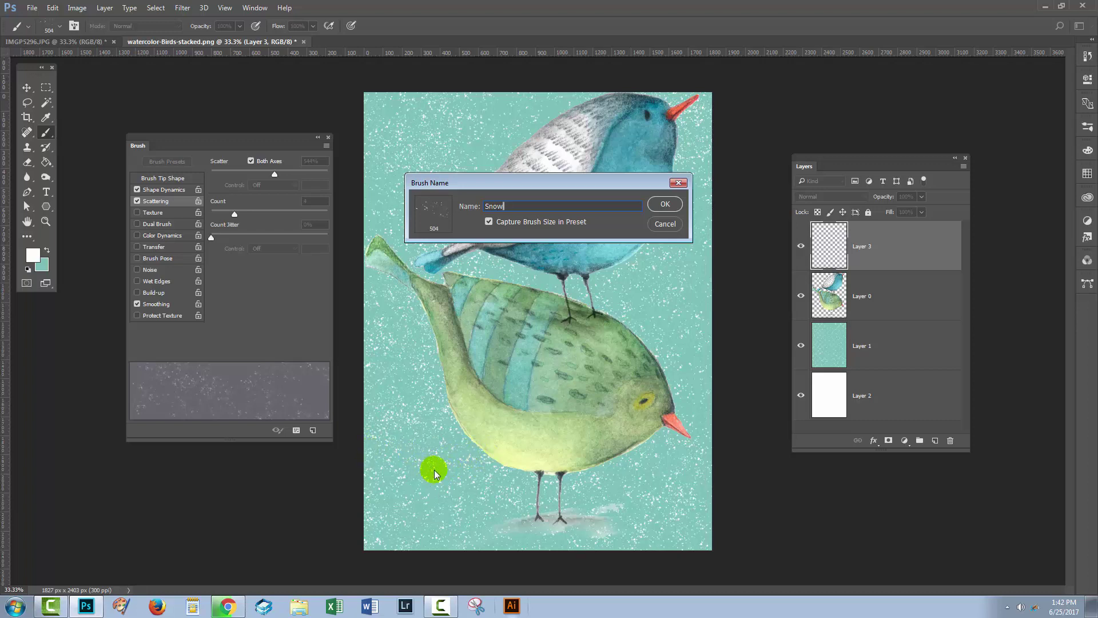
click(666, 204)
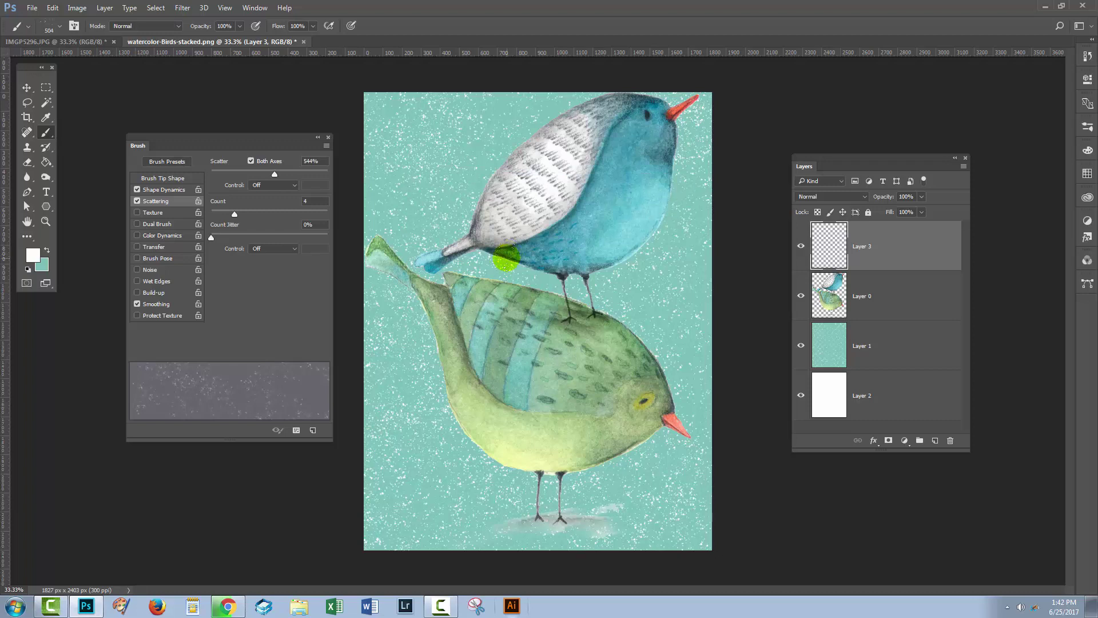
click(155, 162)
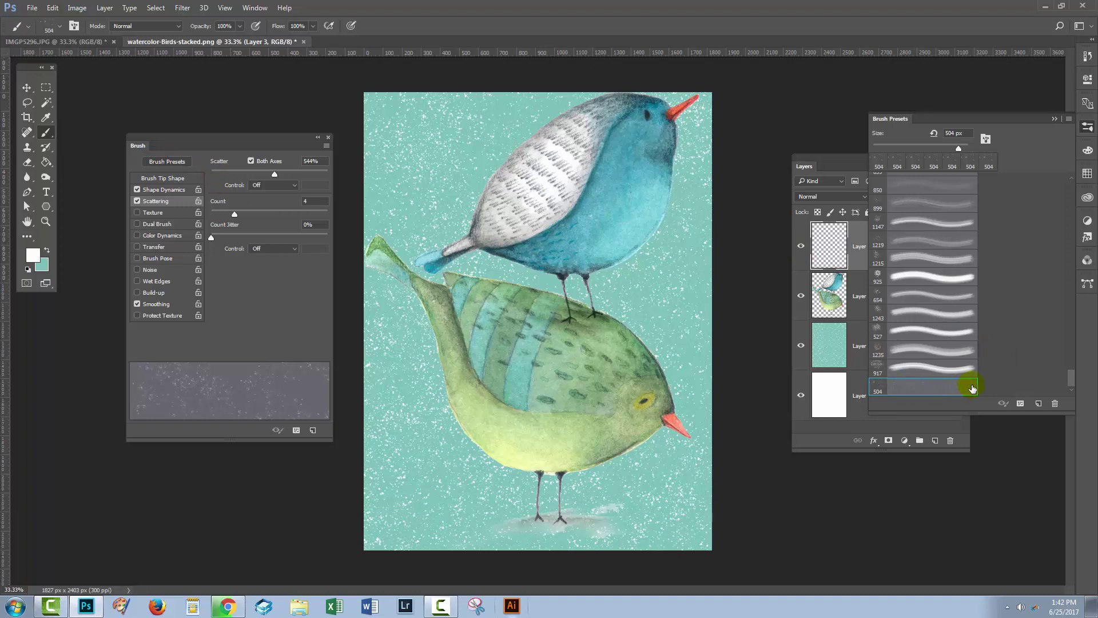
- Paint white Snow-brush flecks on Layer 3 over both birds, the blue bird's head, and the background
drag(944, 385, 343, 308)
mouse_move(219, 300)
mouse_down()
mouse_move(276, 380)
mouse_move(234, 326)
mouse_up()
drag(300, 314, 1018, 89)
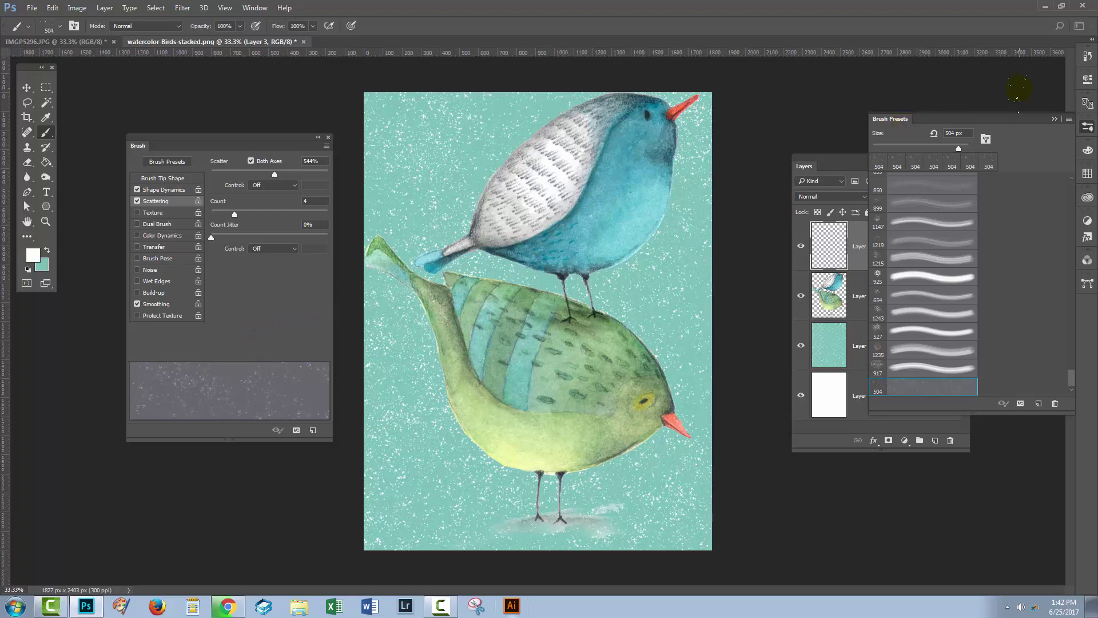
click(1053, 119)
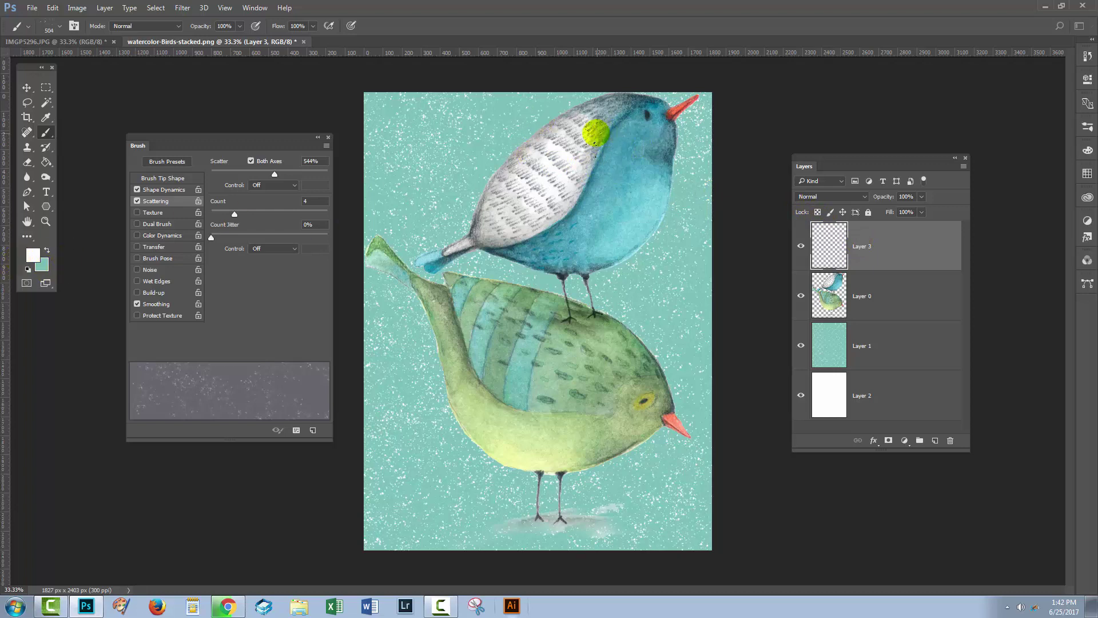
mouse_move(595, 133)
mouse_down()
mouse_move(632, 174)
mouse_move(595, 181)
mouse_move(631, 240)
mouse_move(575, 241)
mouse_move(576, 258)
mouse_move(528, 301)
mouse_move(456, 321)
mouse_move(508, 393)
mouse_move(555, 403)
mouse_move(502, 441)
mouse_up()
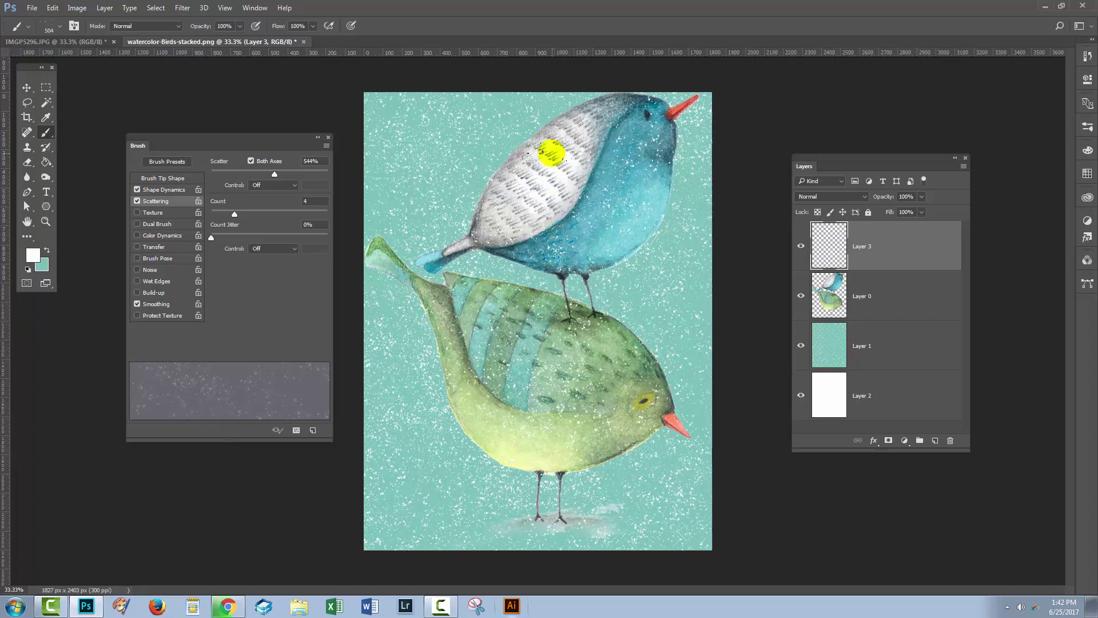
mouse_move(550, 152)
mouse_down()
mouse_move(631, 136)
mouse_move(667, 179)
mouse_up()
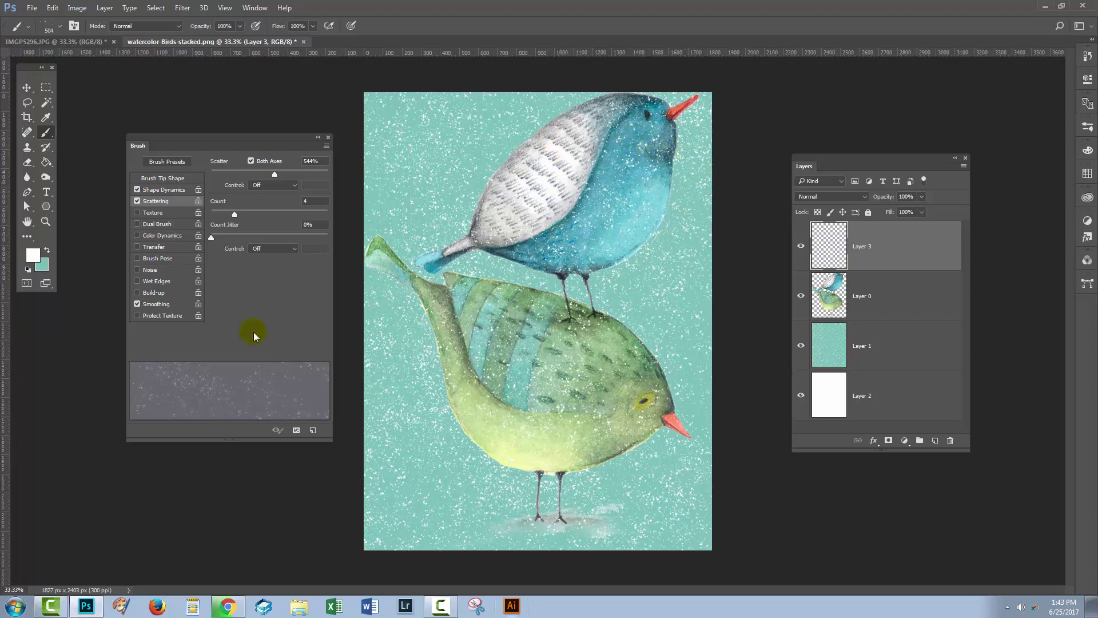